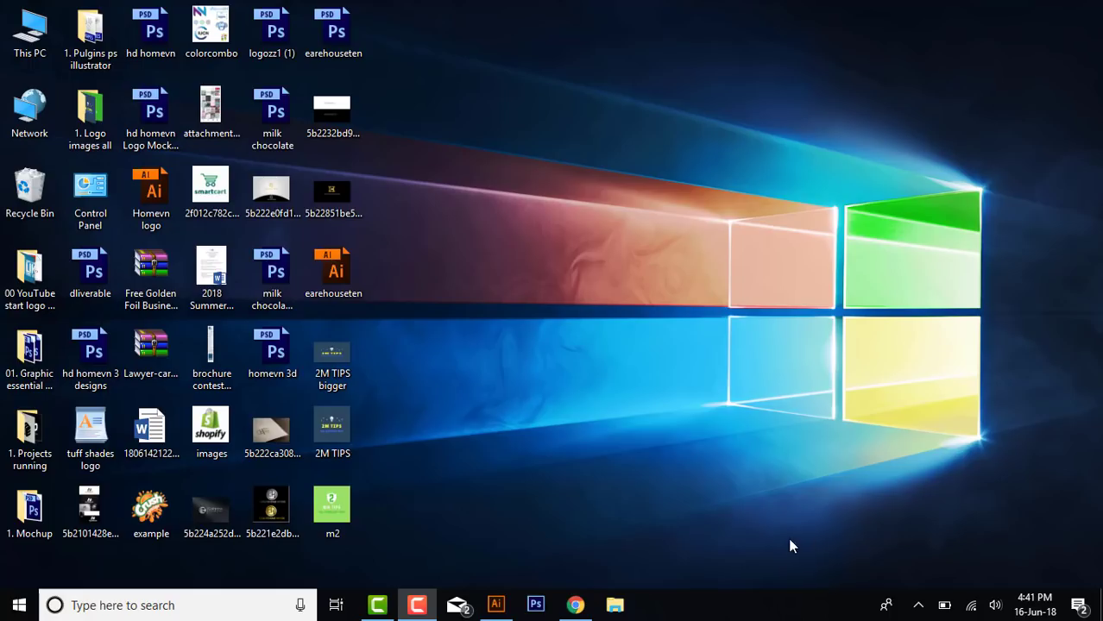
Restore the blank Untitled-1 document from the taskbar and open the File menu.
mouse_move(513, 606)
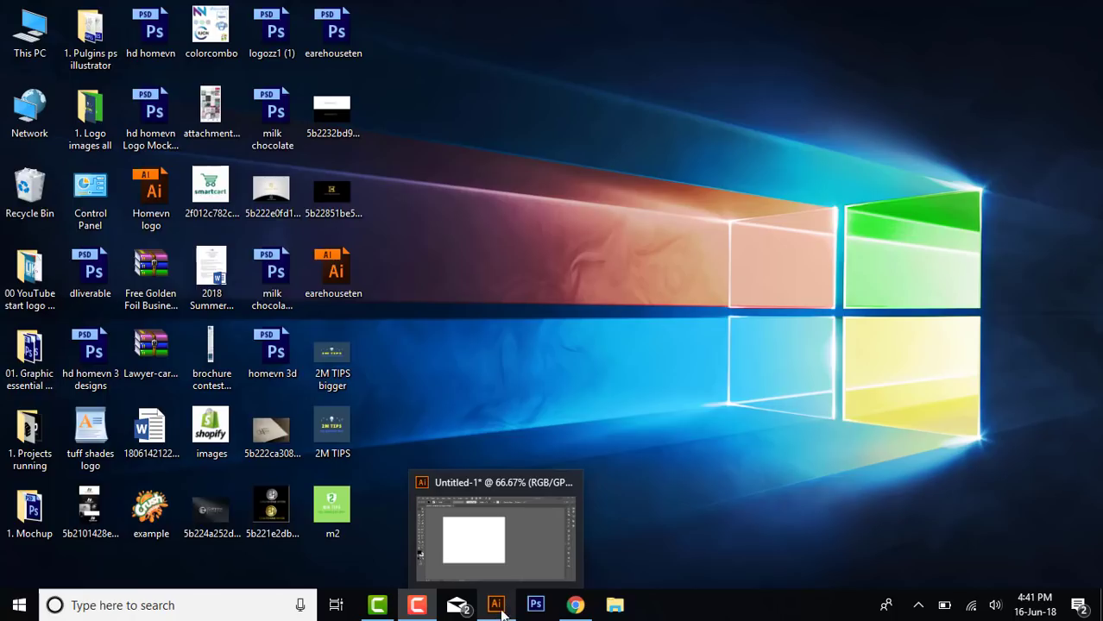
left_click(497, 607)
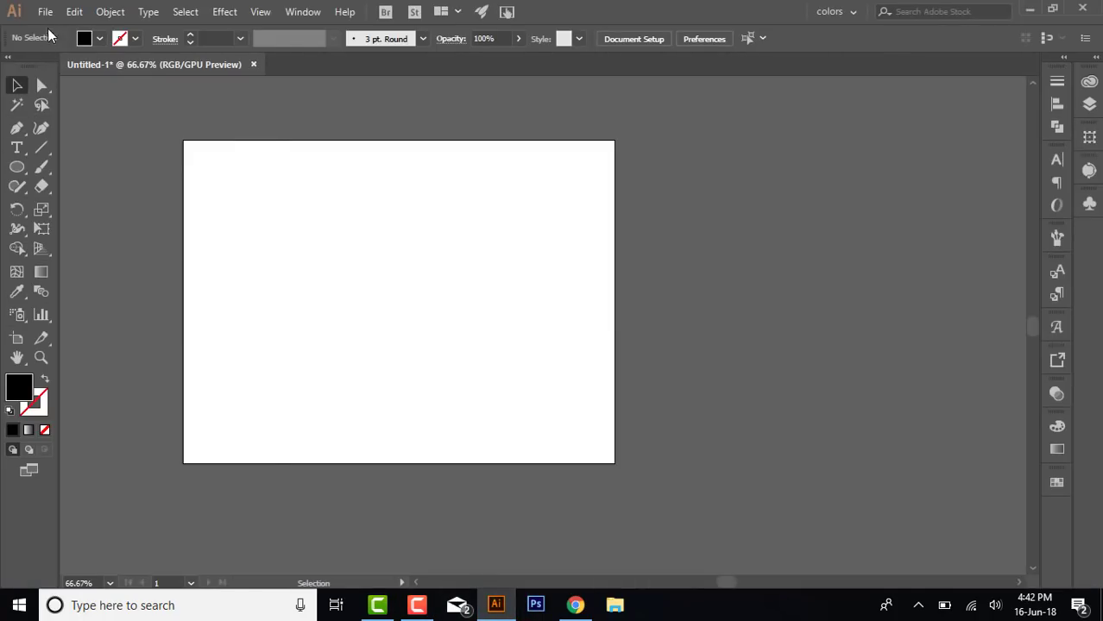
left_click(44, 12)
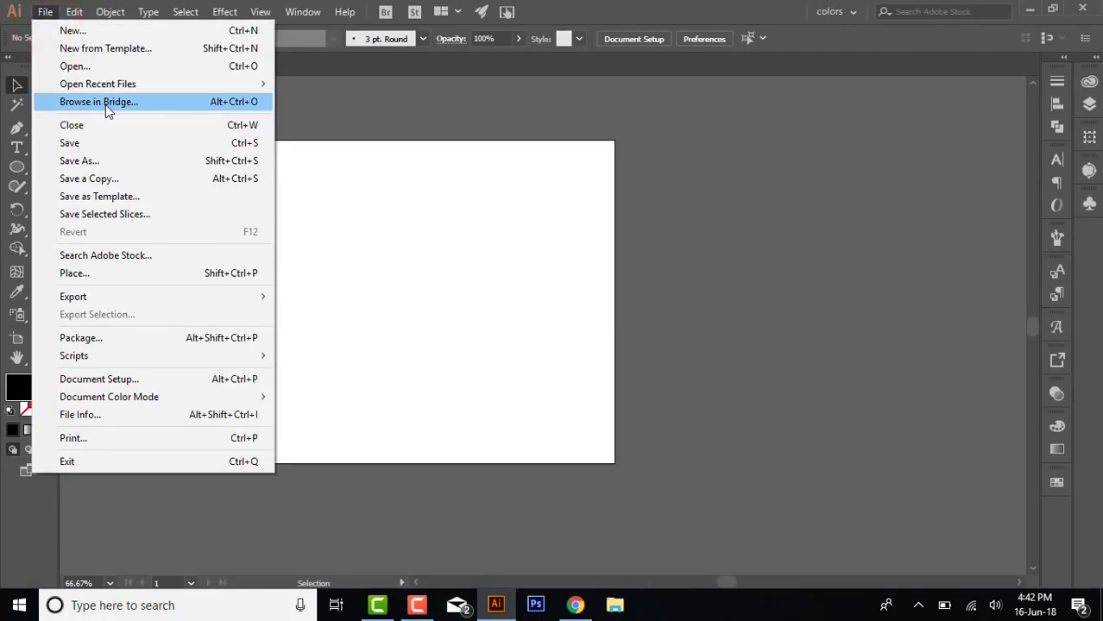
Use File > Place to load the smartcart logo image from the Desktop.
left_click(152, 271)
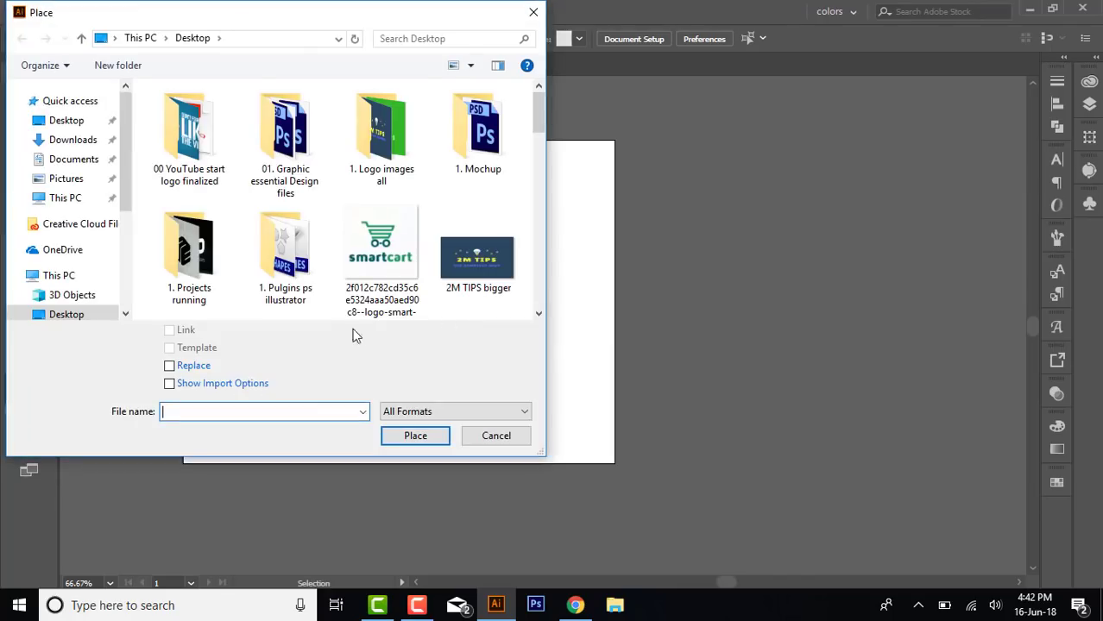
scroll(387, 281, "down", 1)
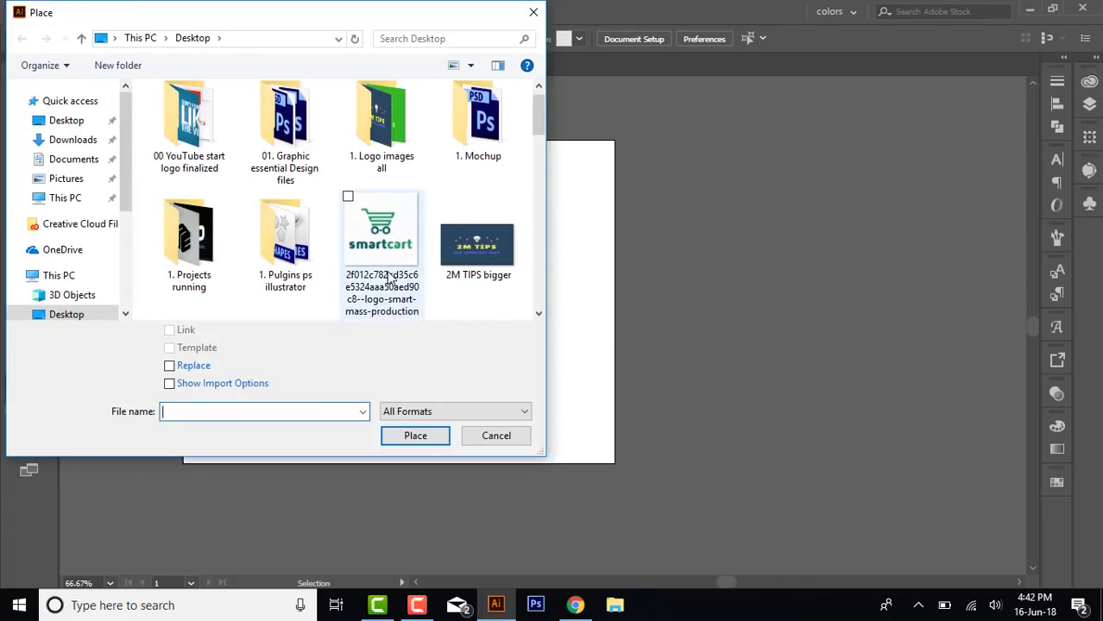
scroll(387, 274, "down", 2)
scroll(388, 275, "up", 1)
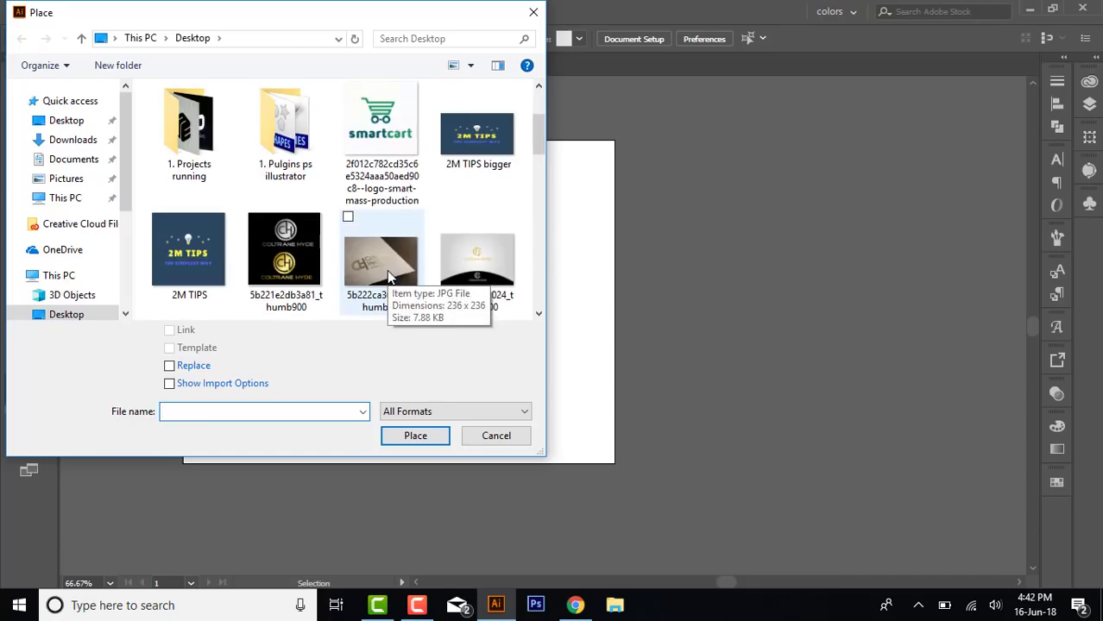
left_click(389, 145)
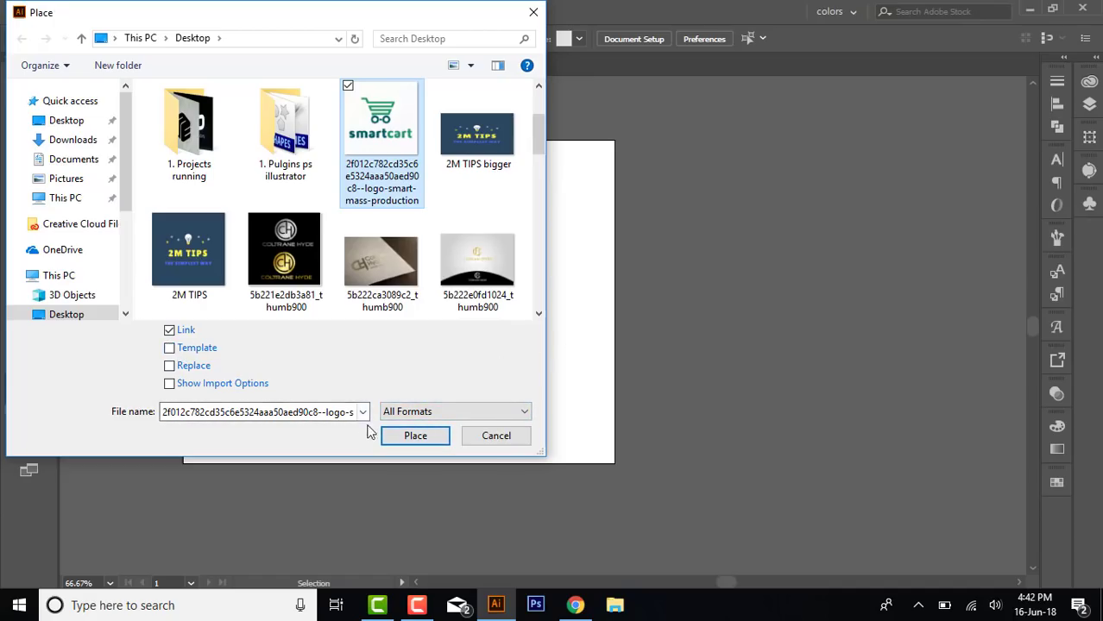
left_click(413, 437)
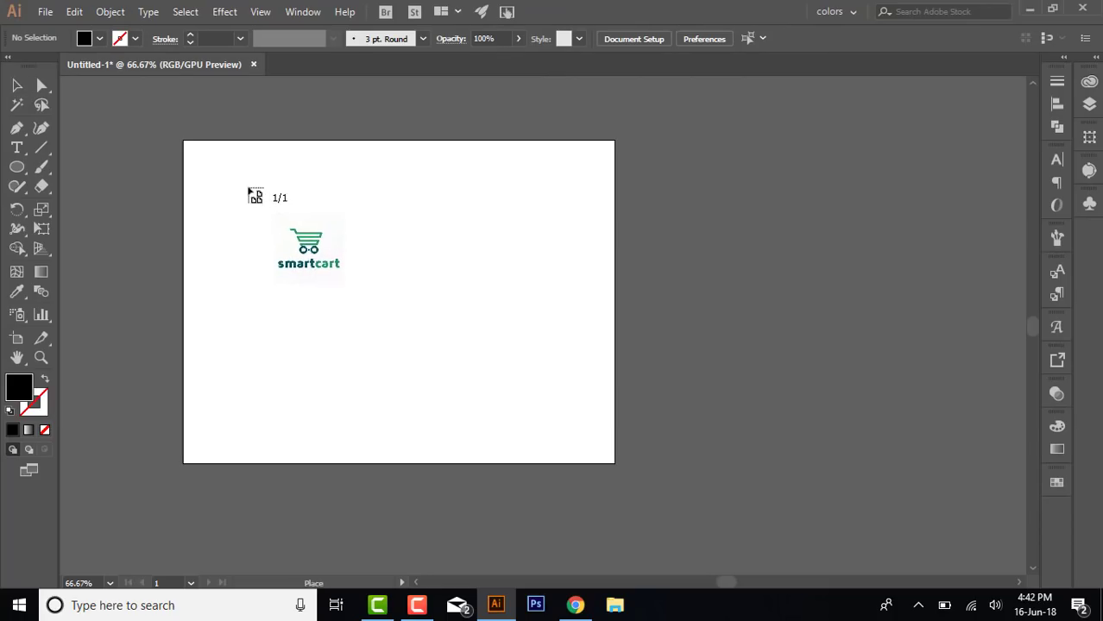
Drop the smartcart logo at the artboard's upper left and embed it.
left_click(247, 187)
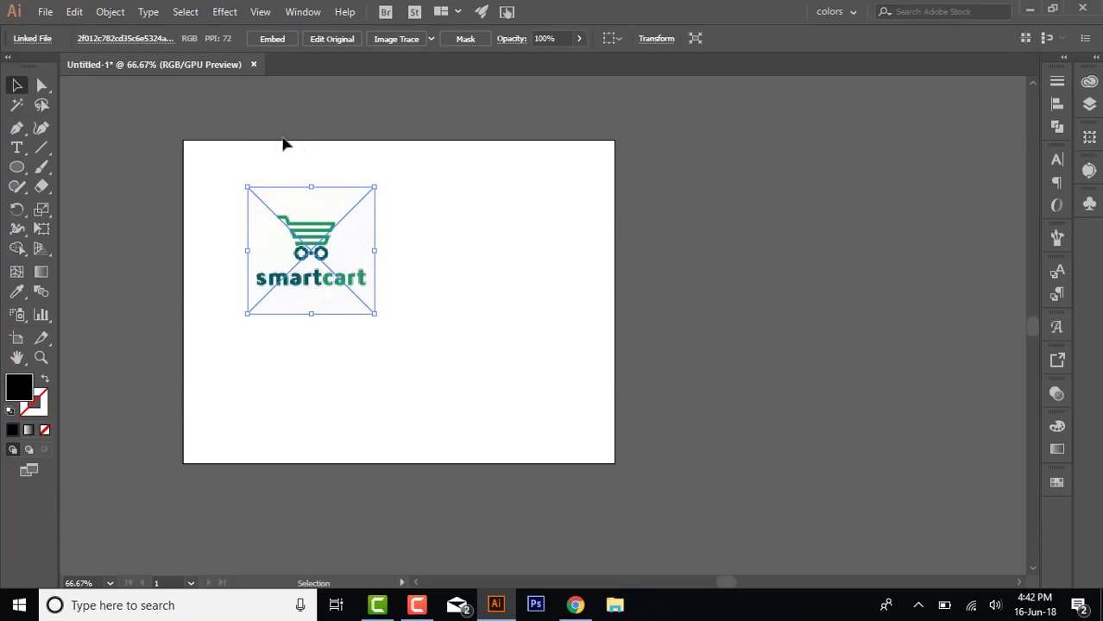
left_click(278, 40)
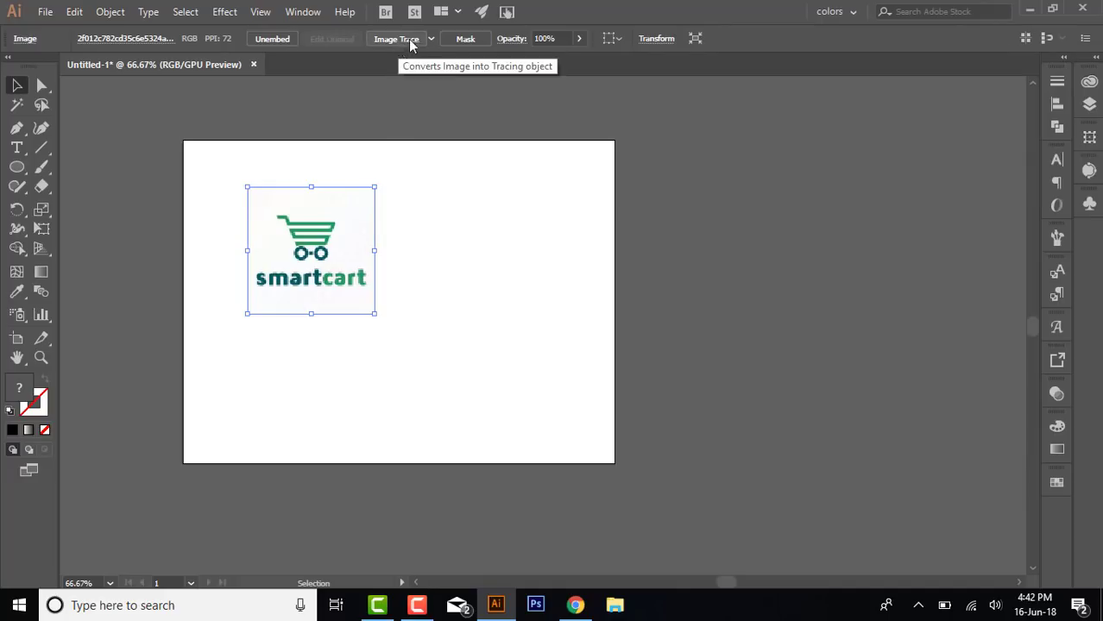
left_click(430, 41)
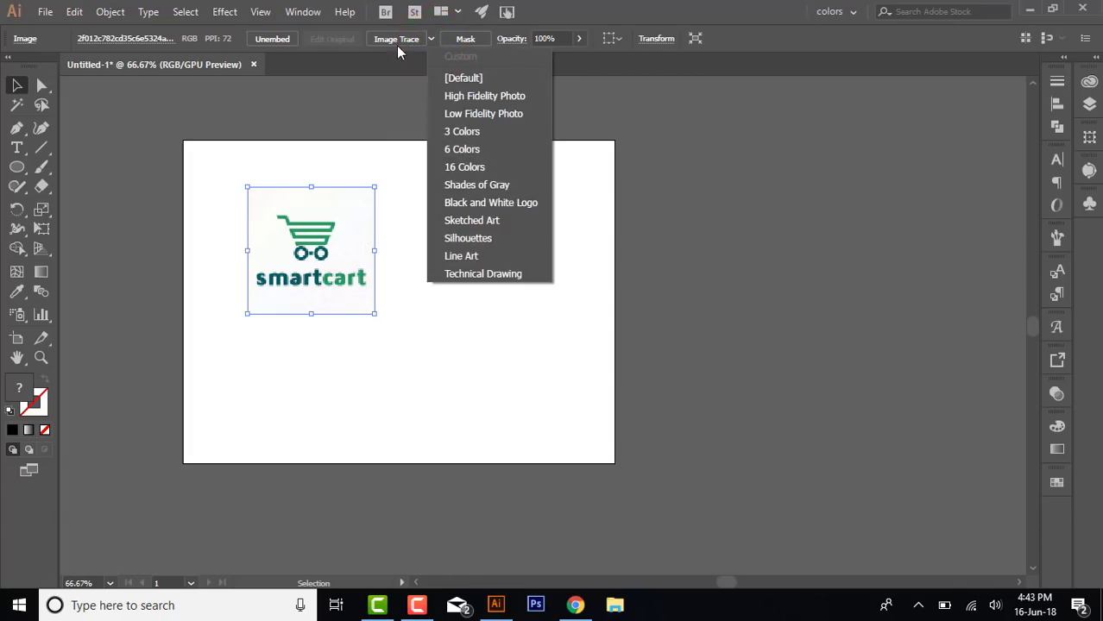
left_click(387, 104)
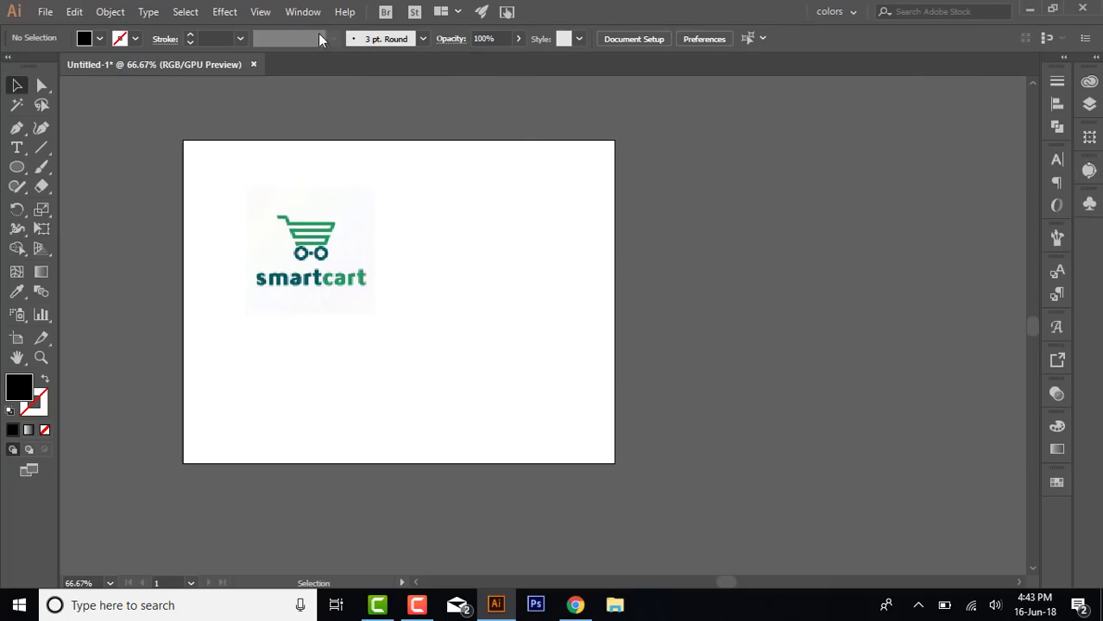
left_click(1089, 170)
left_click(1023, 542)
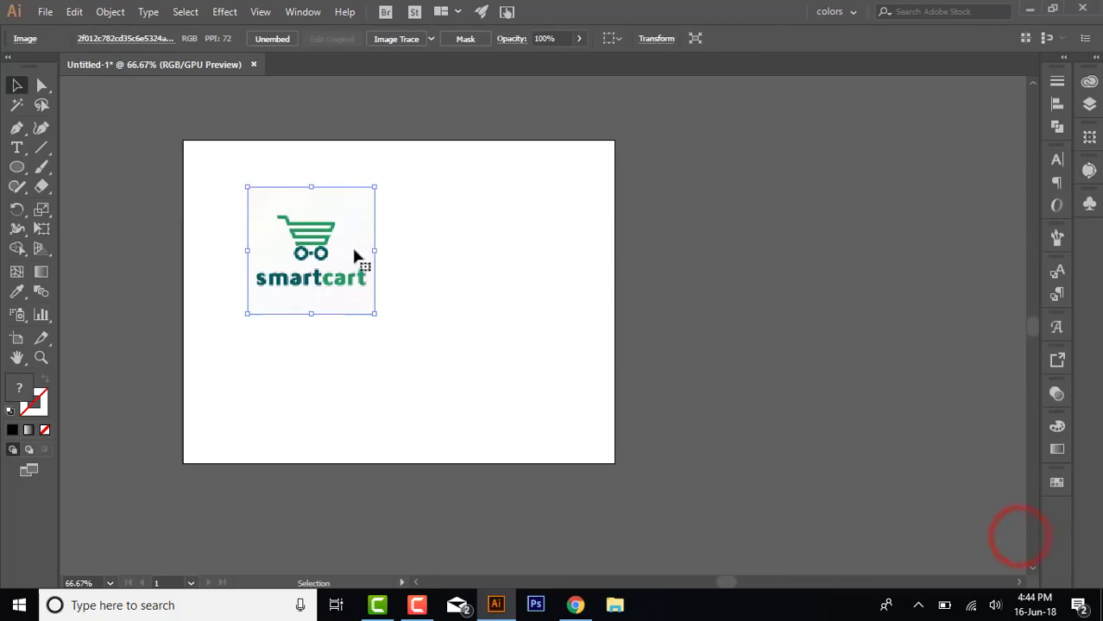
Image Trace the smartcart logo with the Default preset and zoom in to inspect it.
left_click(407, 40)
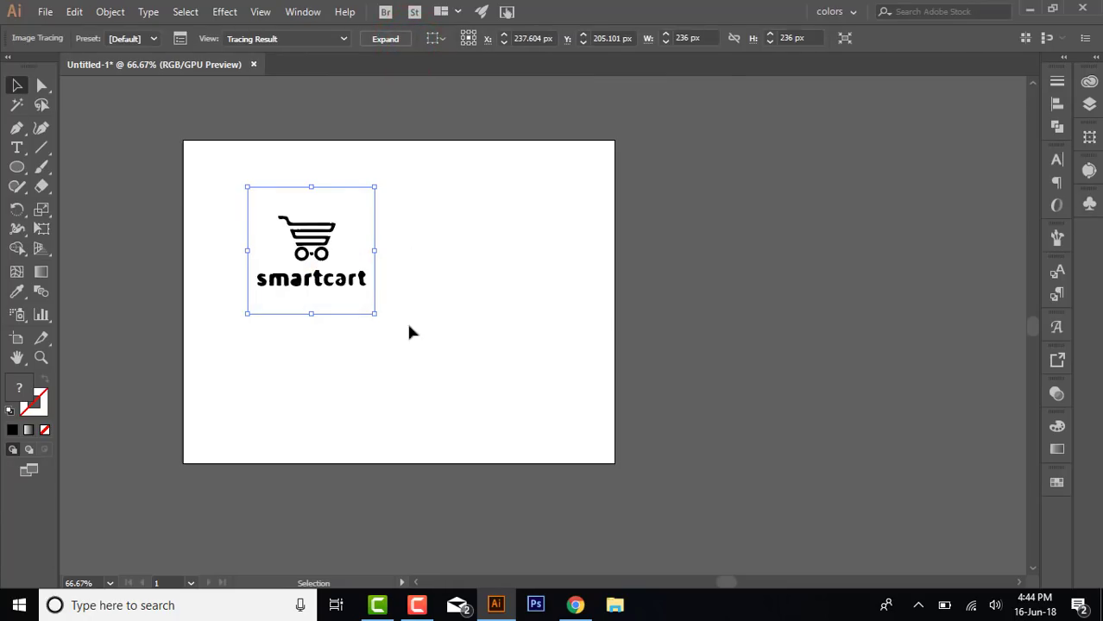
scroll(349, 298, "up", 4)
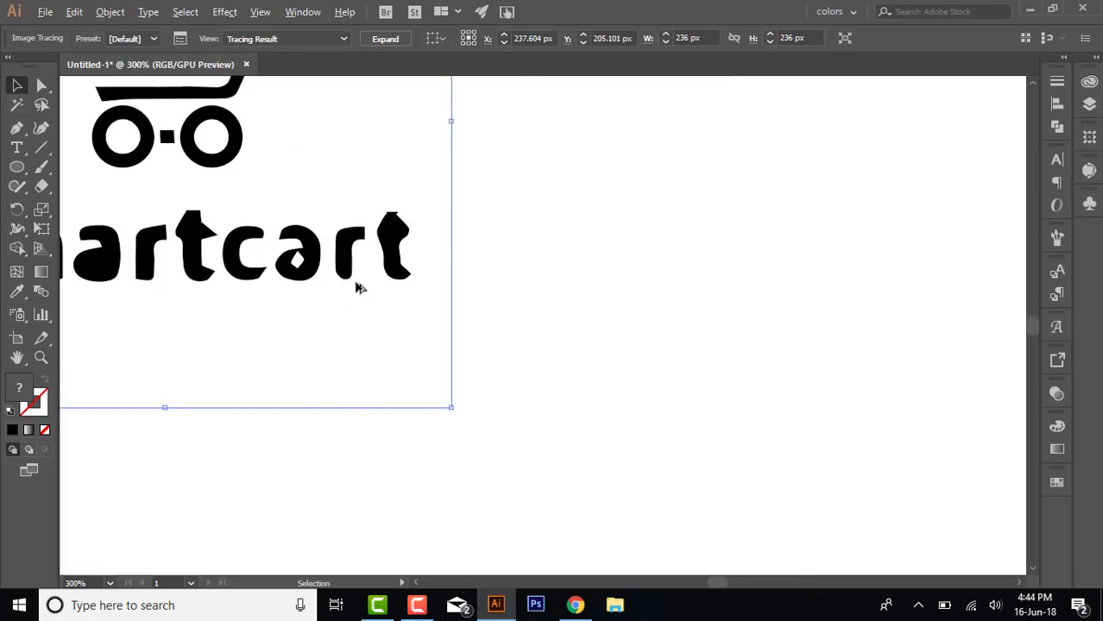
left_click_drag(345, 319, 623, 438)
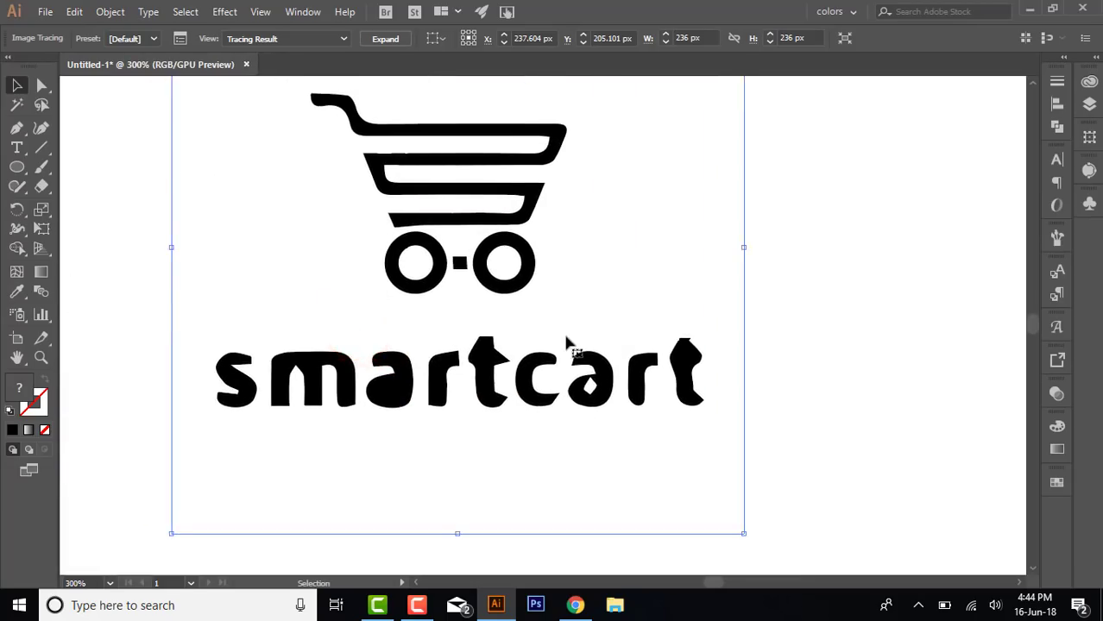
scroll(566, 347, "down", 1)
scroll(396, 316, "down", 3)
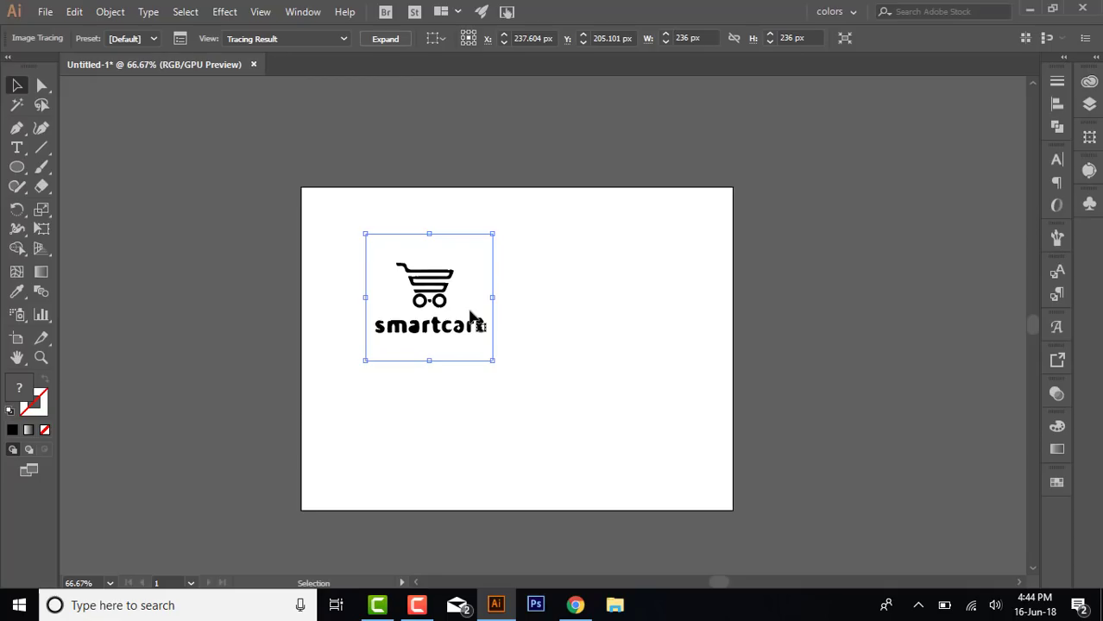
Drag the traced logo left of the artboard to about X -134.377 px, Y 195.499 px.
left_click_drag(470, 318, 242, 308)
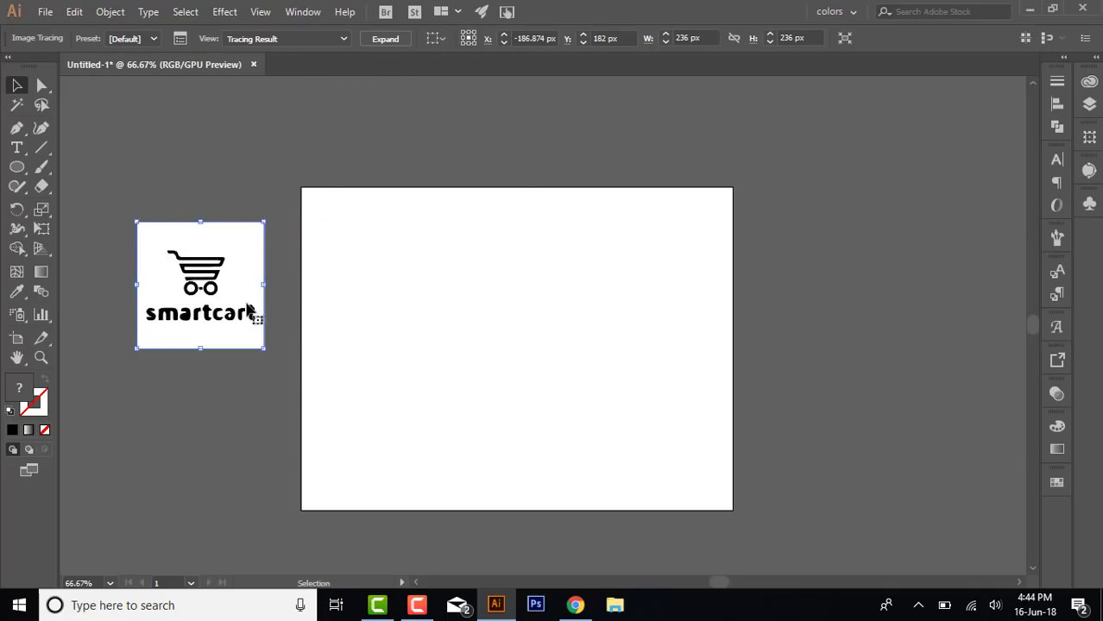
left_click(233, 294)
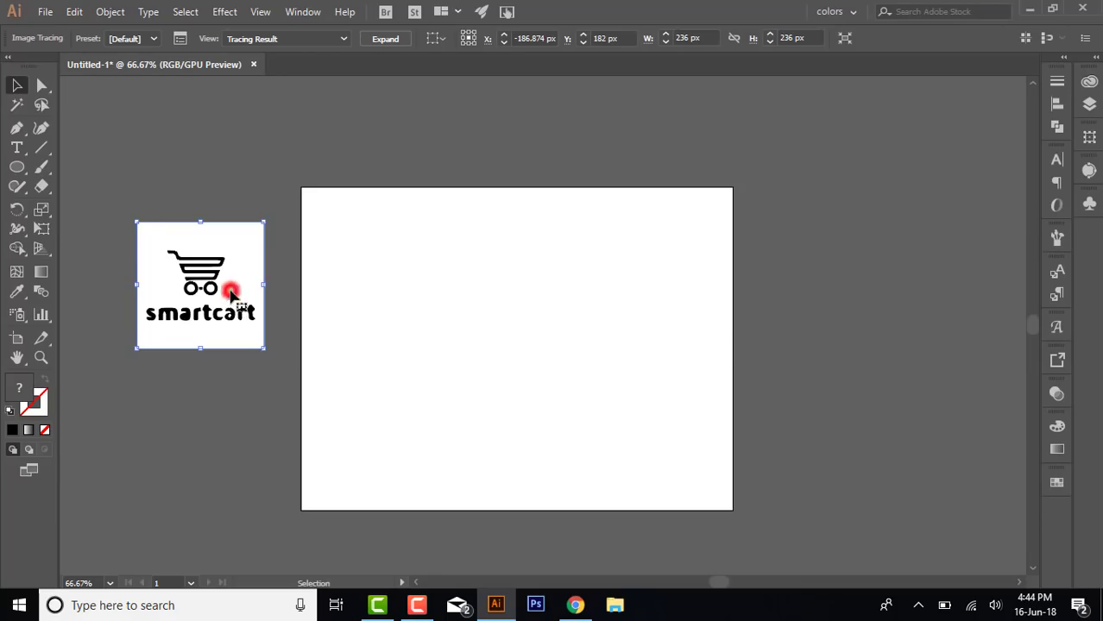
left_click_drag(232, 296, 259, 306)
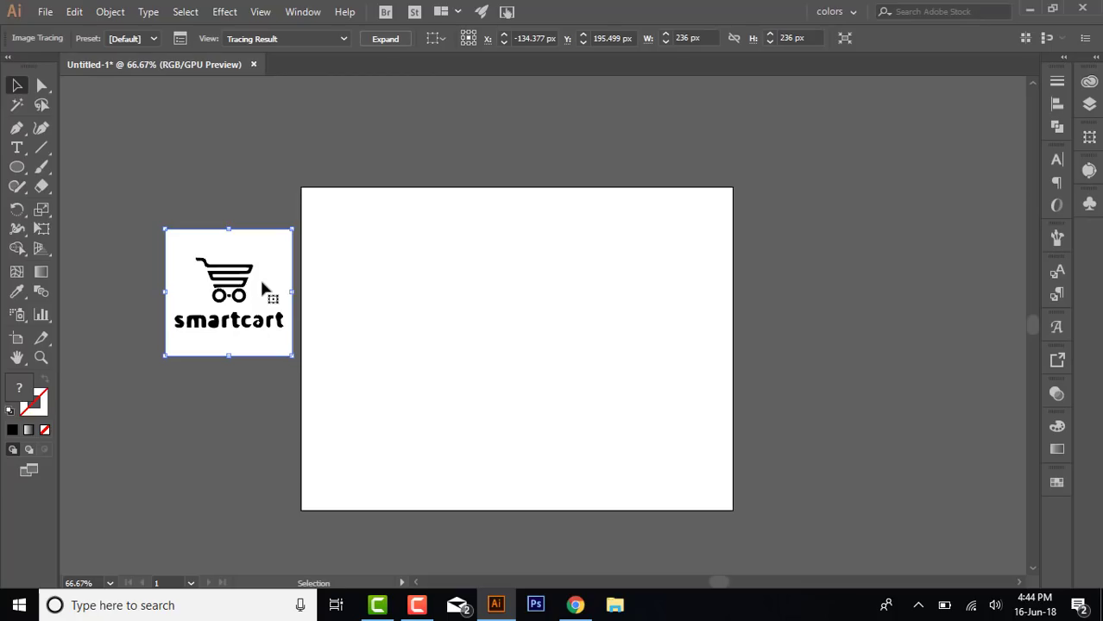
left_click(261, 271)
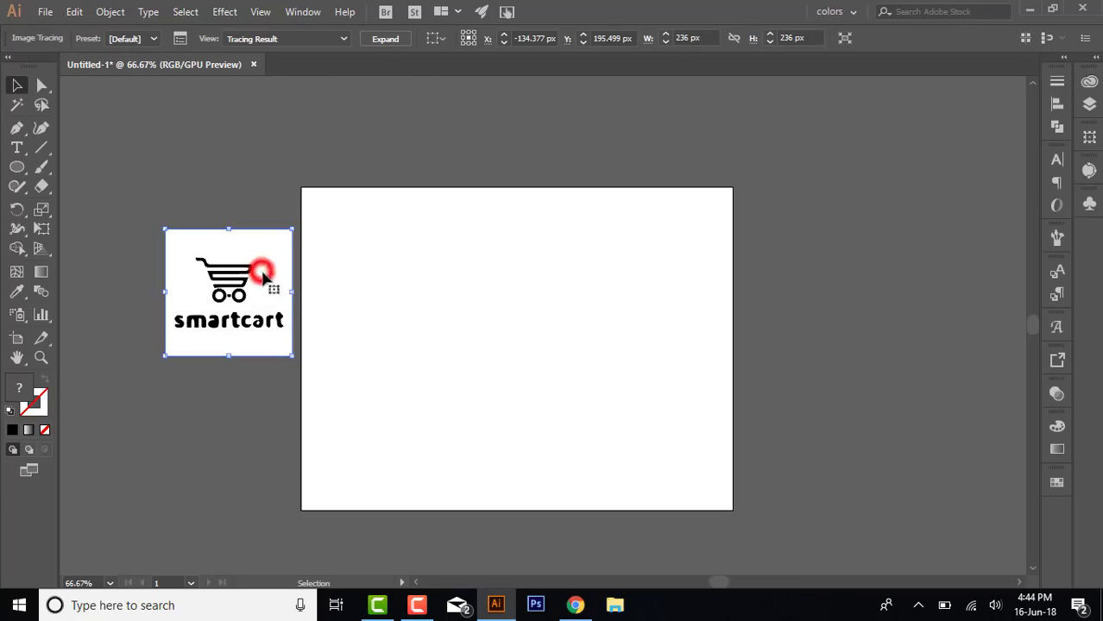
Expand the traced logo via Object > Expand with Object and Fill checked.
left_click(111, 13)
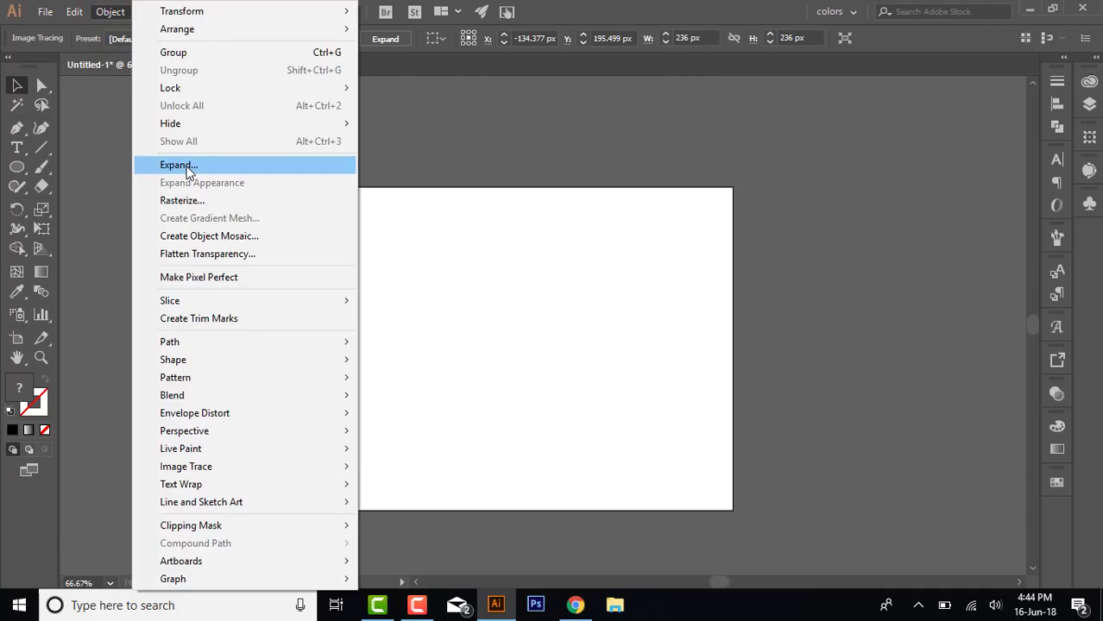
left_click(187, 167)
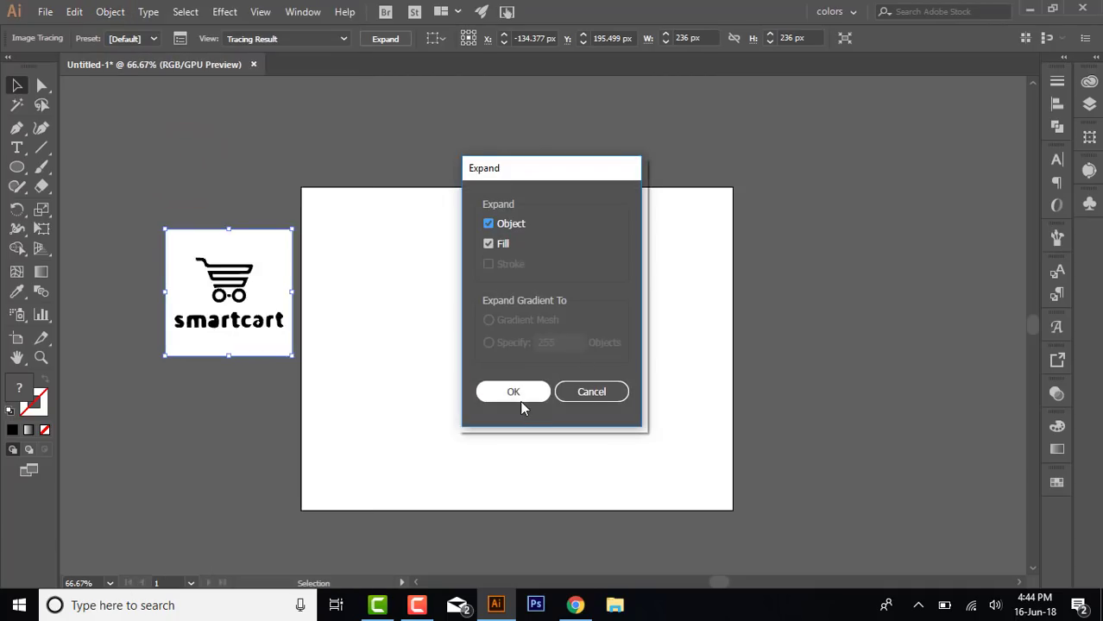
left_click(518, 393)
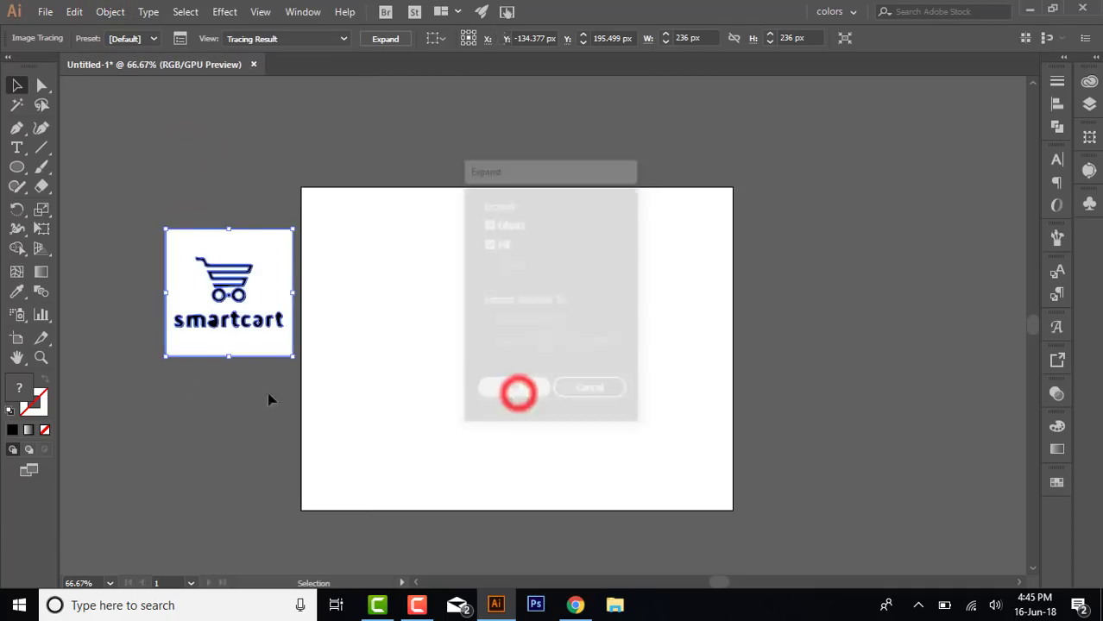
left_click(267, 276)
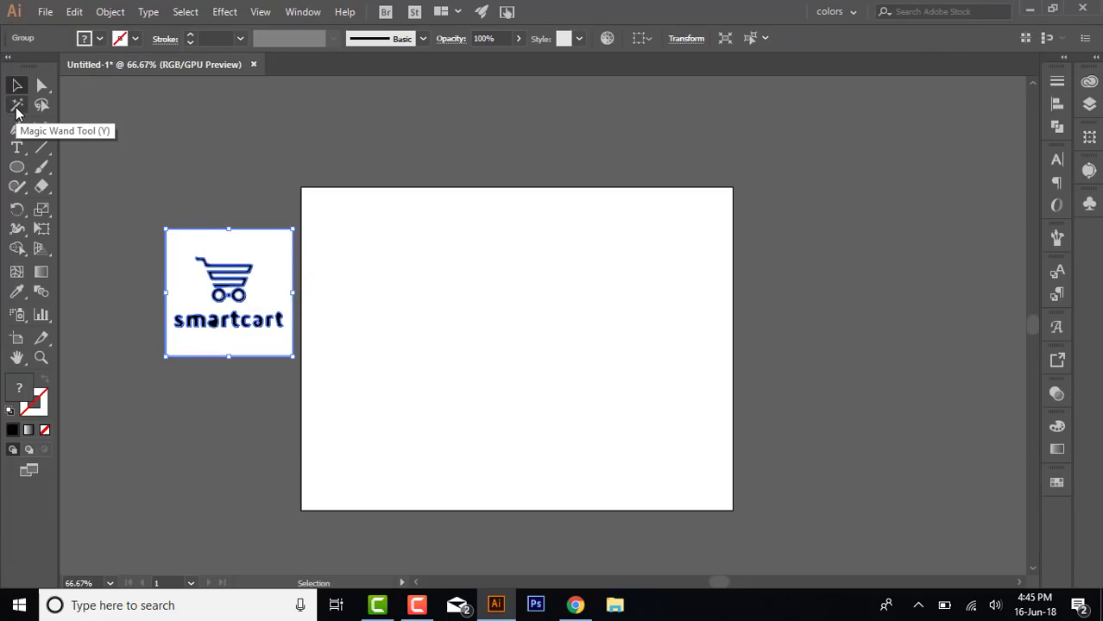
Use the Magic Wand on the expanded logo to select all its white background shapes.
left_click(16, 106)
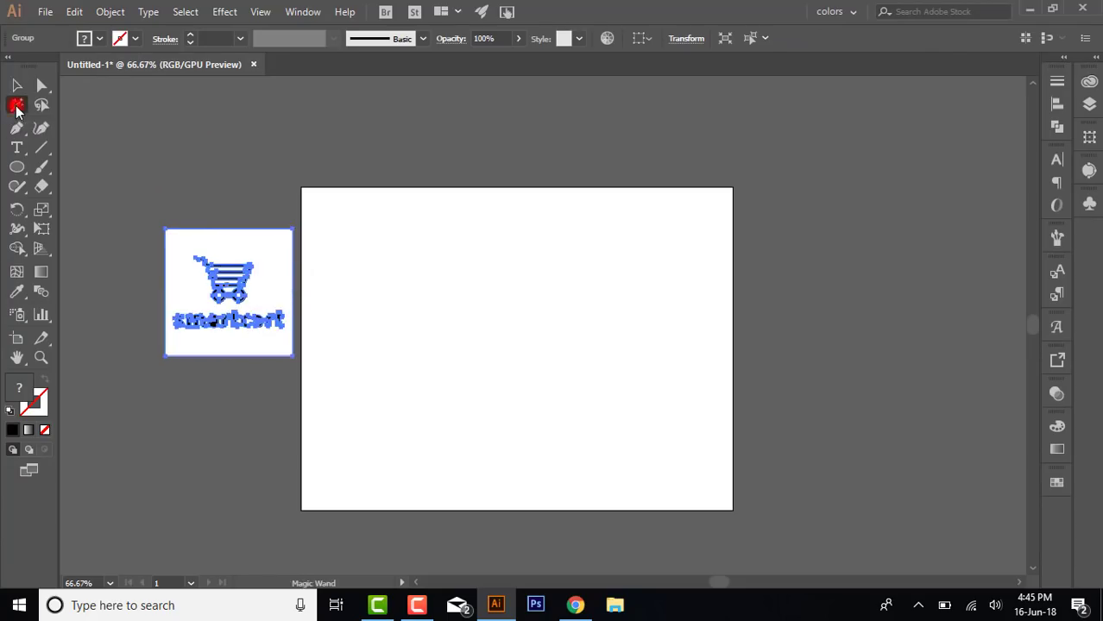
left_click(276, 262)
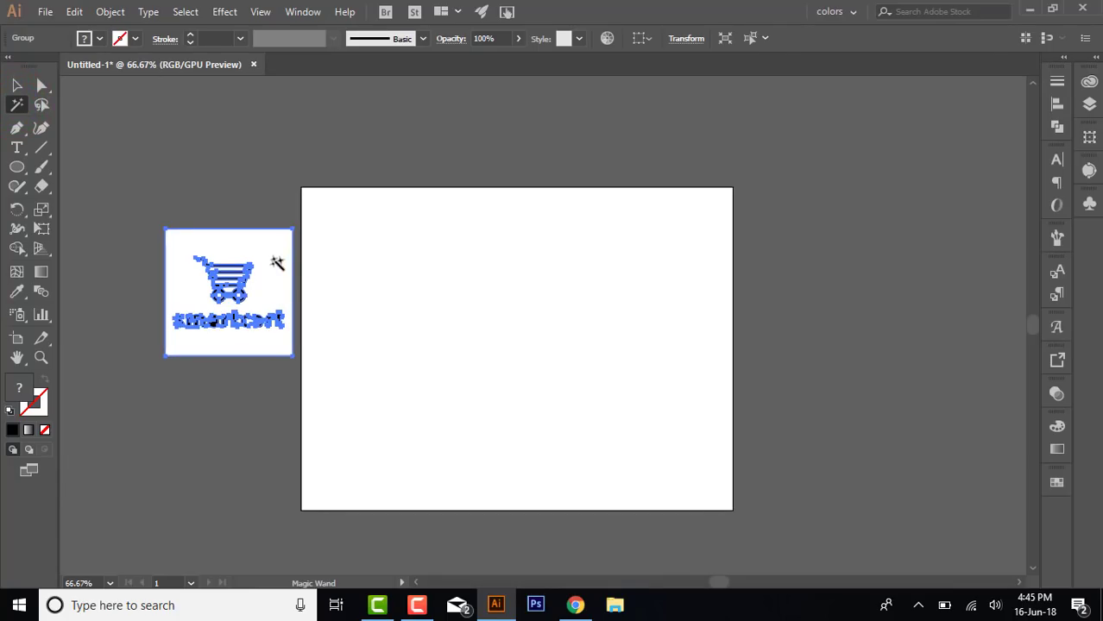
left_click(276, 263)
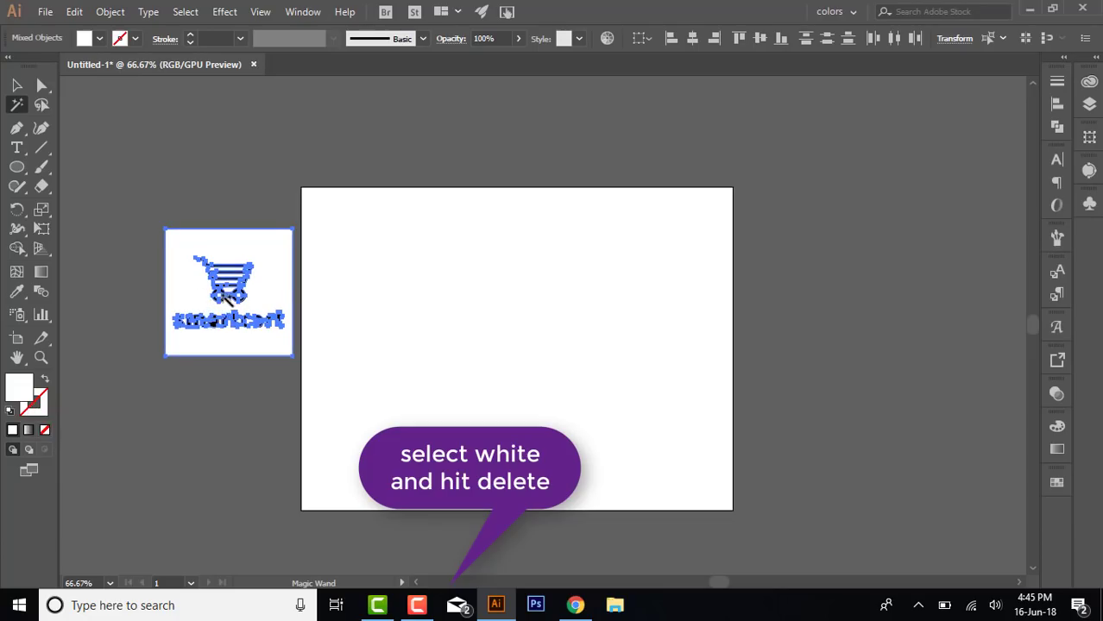
left_click(217, 288)
left_click(239, 276)
key("Delete")
left_click(16, 84)
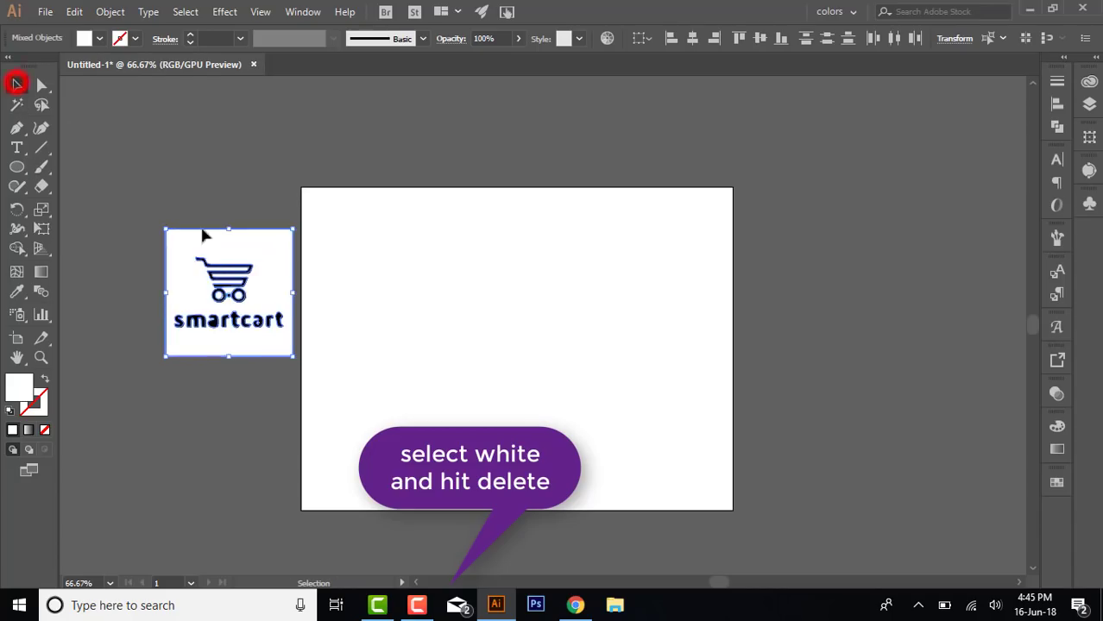
left_click(17, 105)
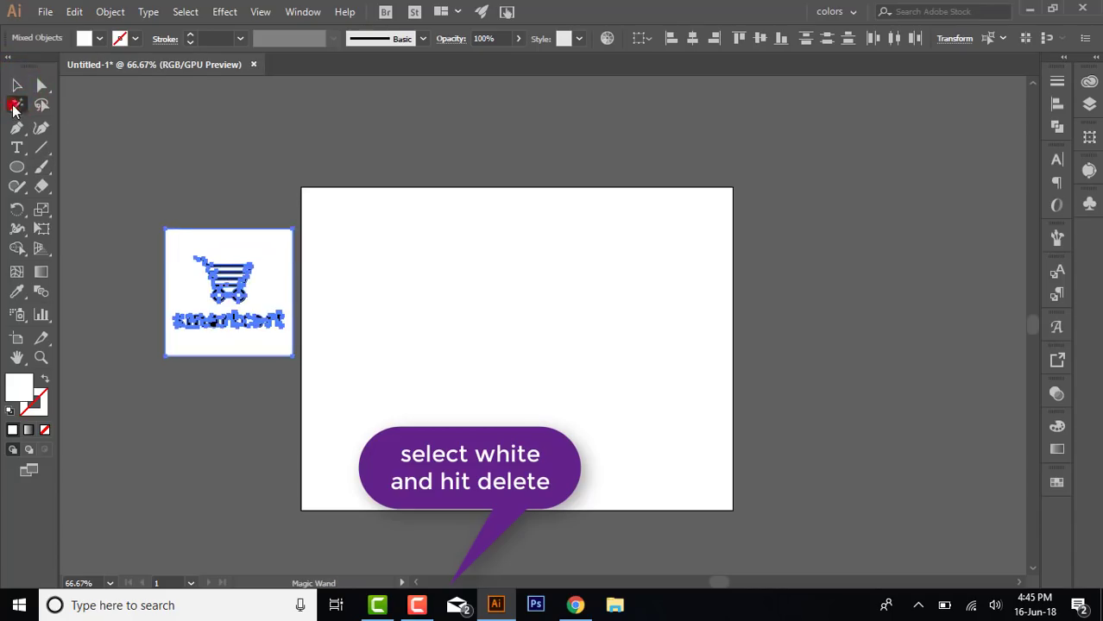
left_click(226, 268)
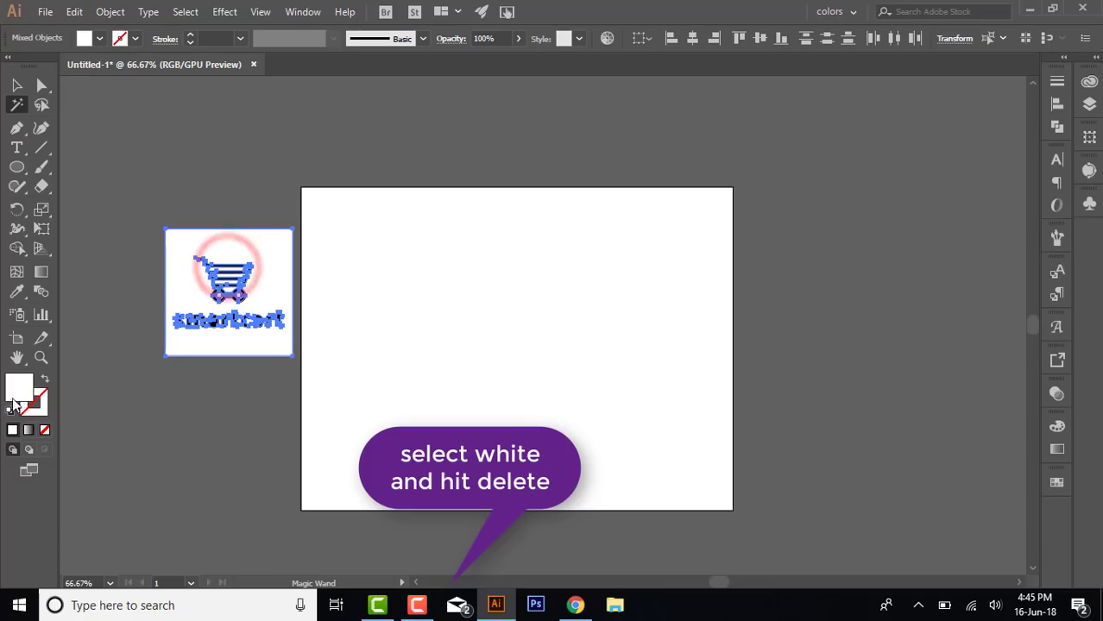
left_click(214, 324)
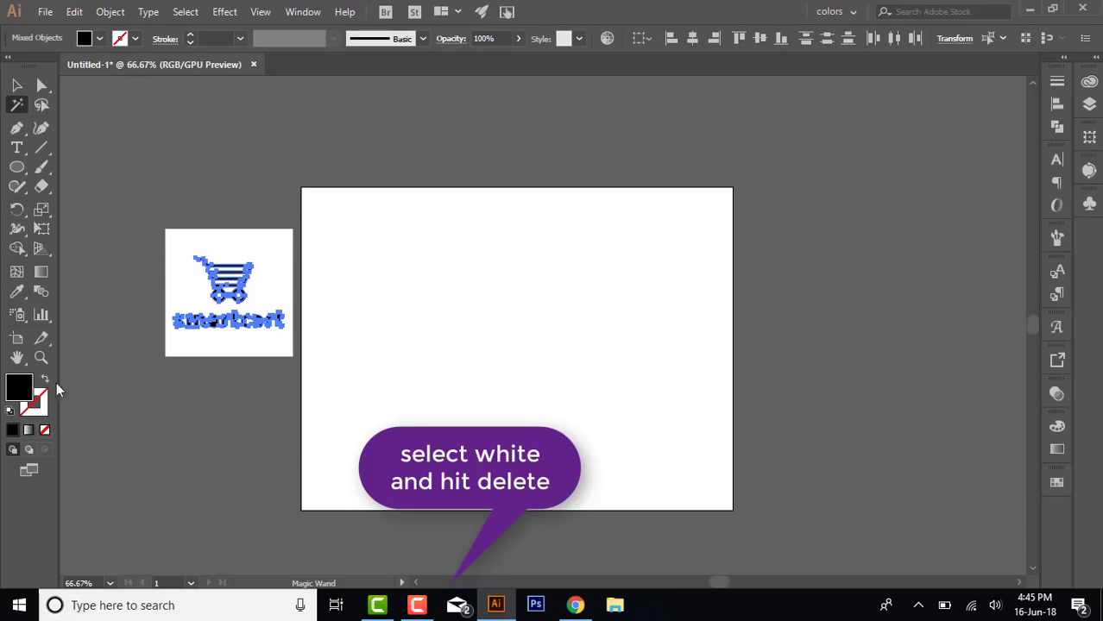
left_click(188, 308)
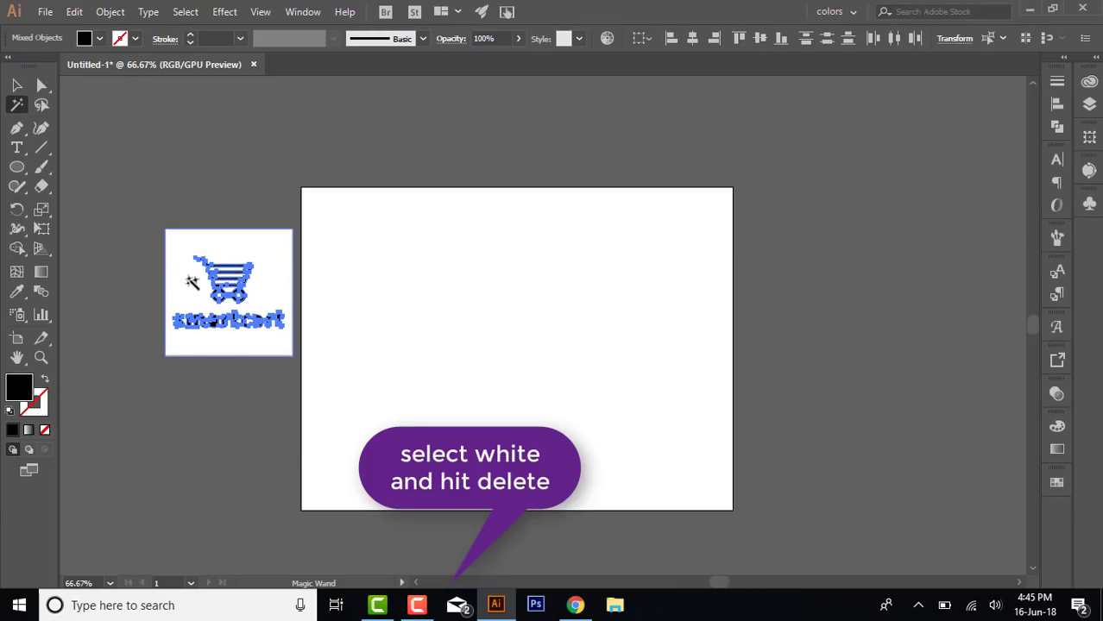
left_click(191, 285)
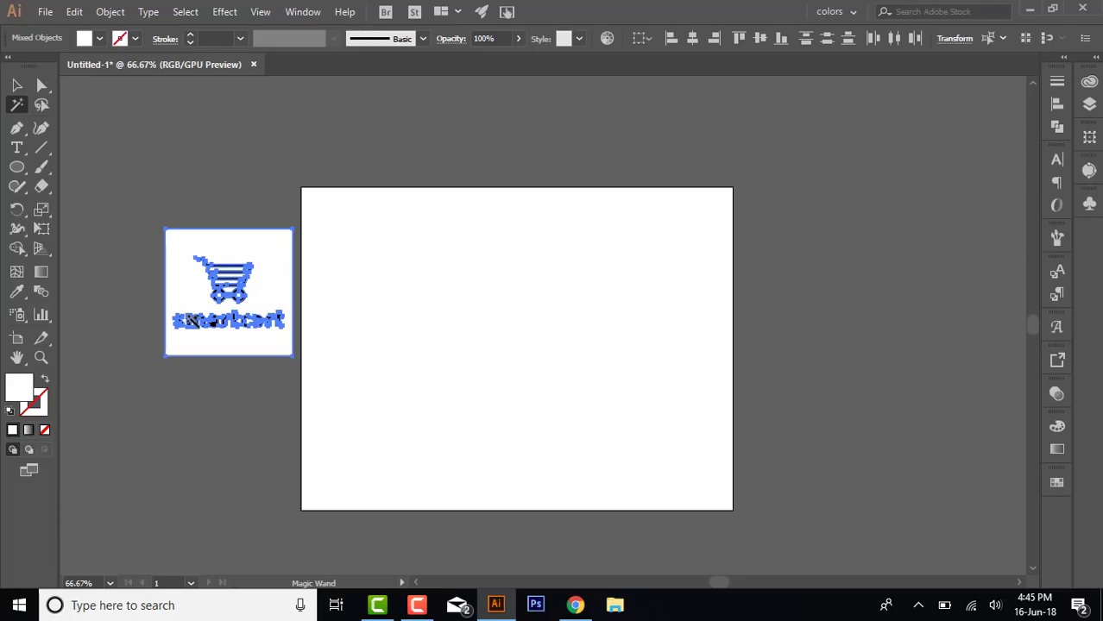
Delete the white background shapes and drag the black logo onto the white artboard.
key("Delete")
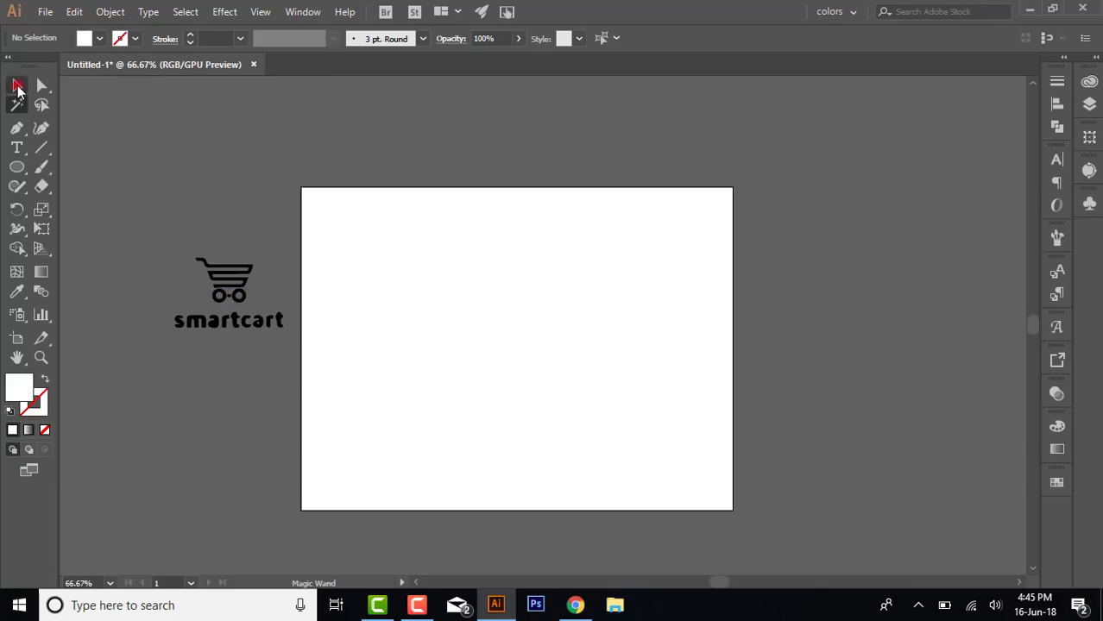
left_click(17, 85)
left_click_drag(227, 264, 418, 259)
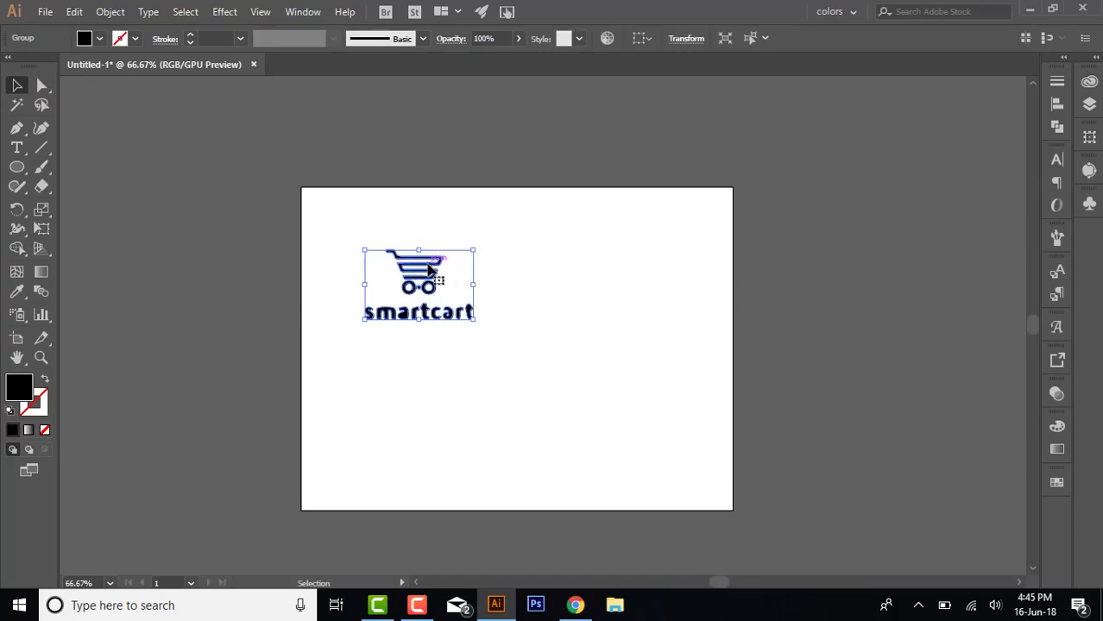
mouse_move(425, 256)
left_mouse_down()
mouse_move(468, 257)
mouse_move(474, 270)
left_mouse_up()
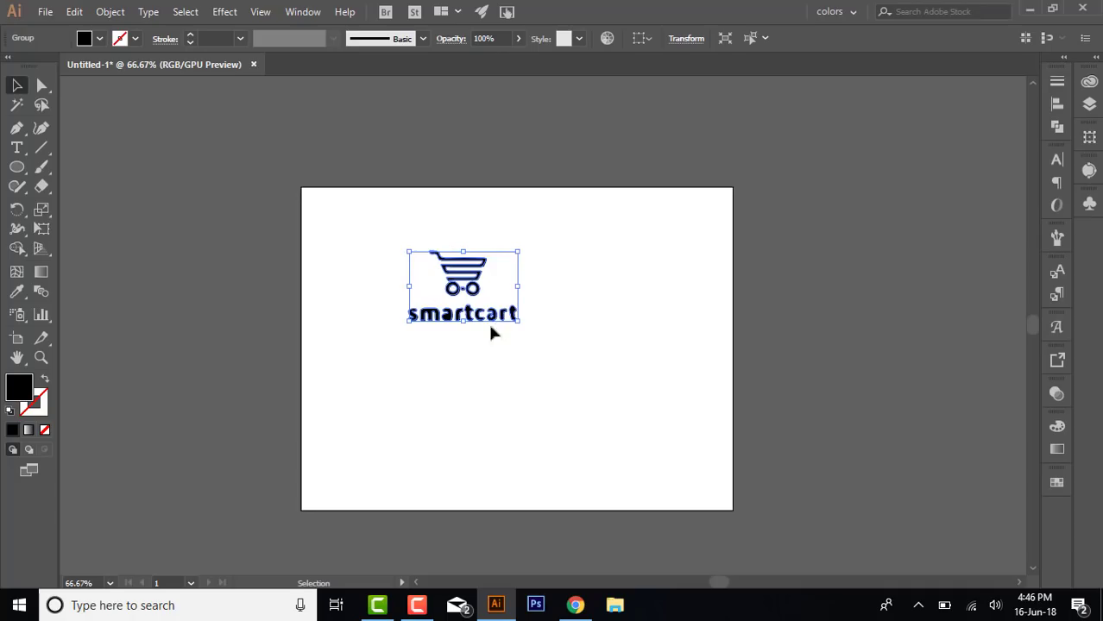
left_click_drag(493, 330, 493, 326)
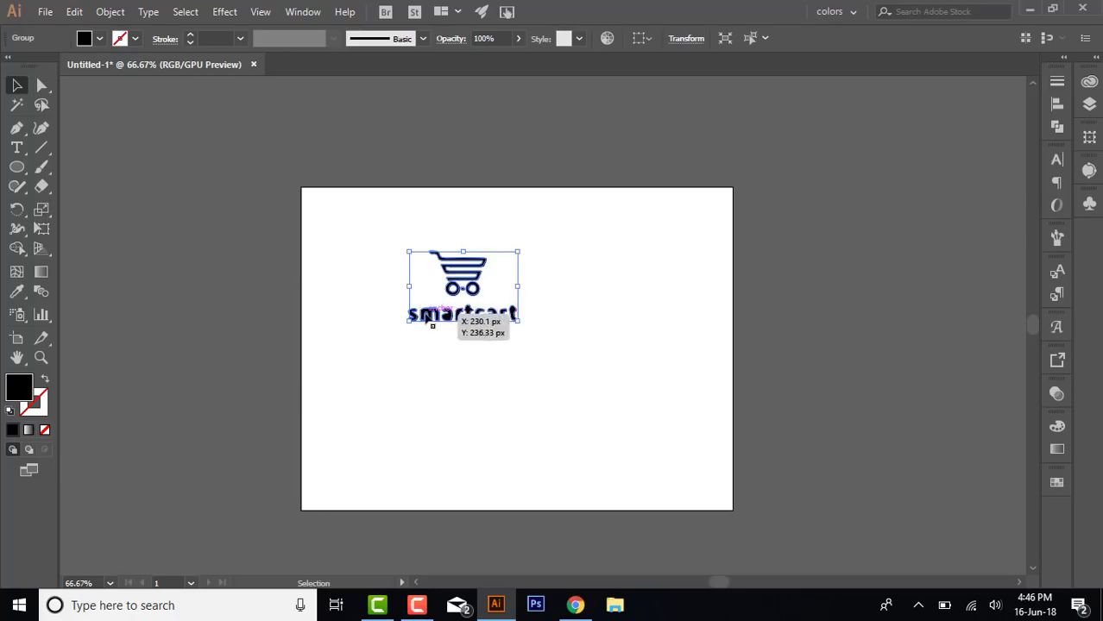
left_click(499, 292)
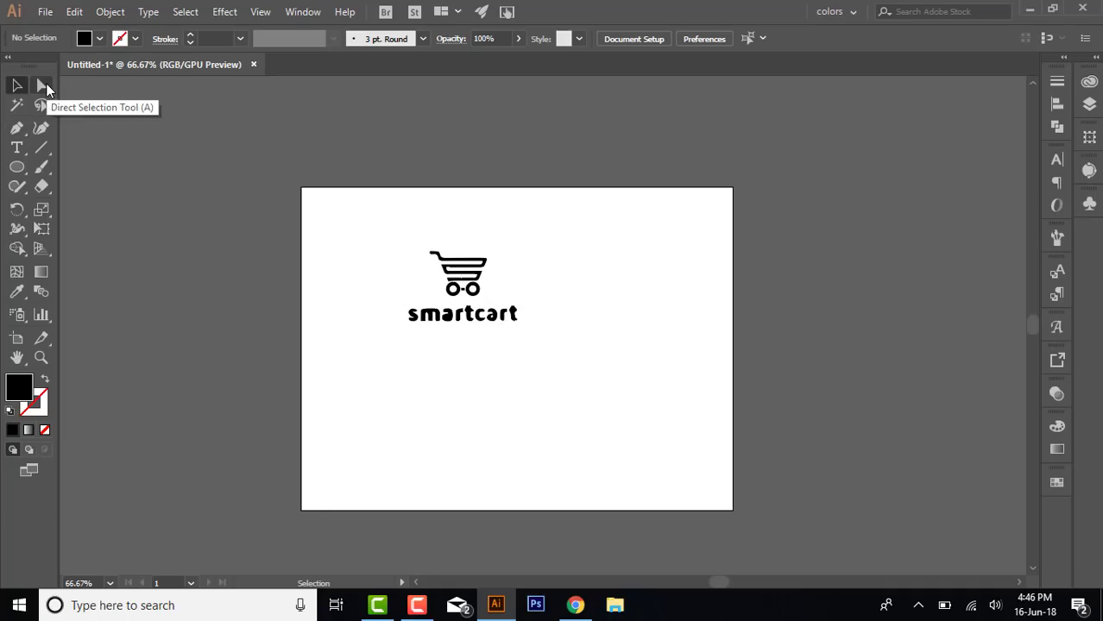
Marquee-select the smartcart letters with Direct Selection and delete them, including leftover fragments.
left_click(46, 83)
left_click(498, 320)
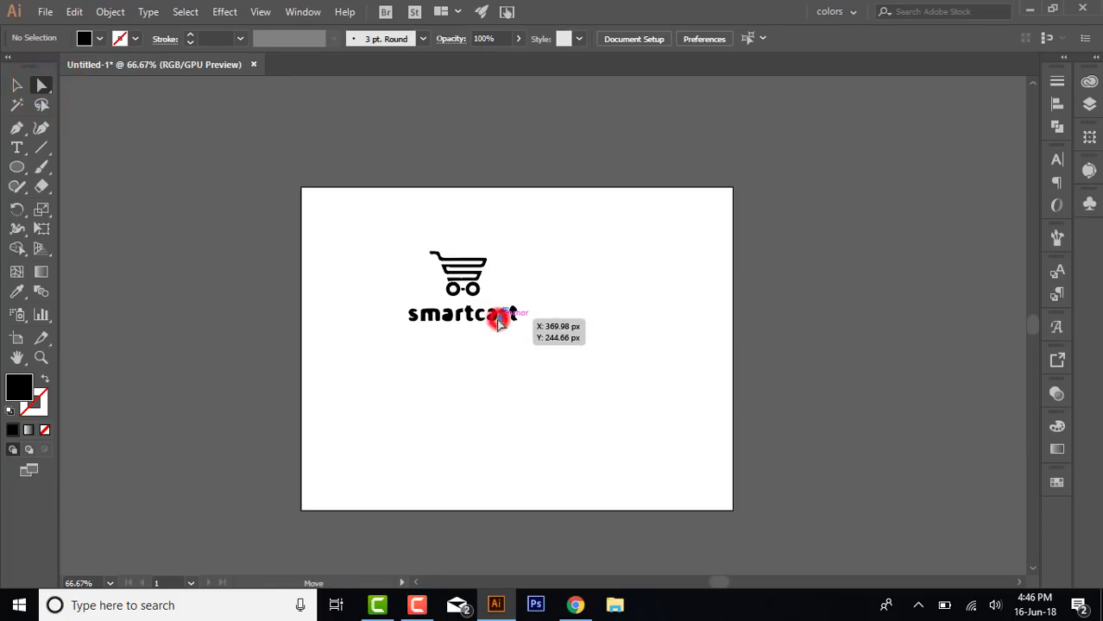
left_click(513, 321)
left_click(471, 315)
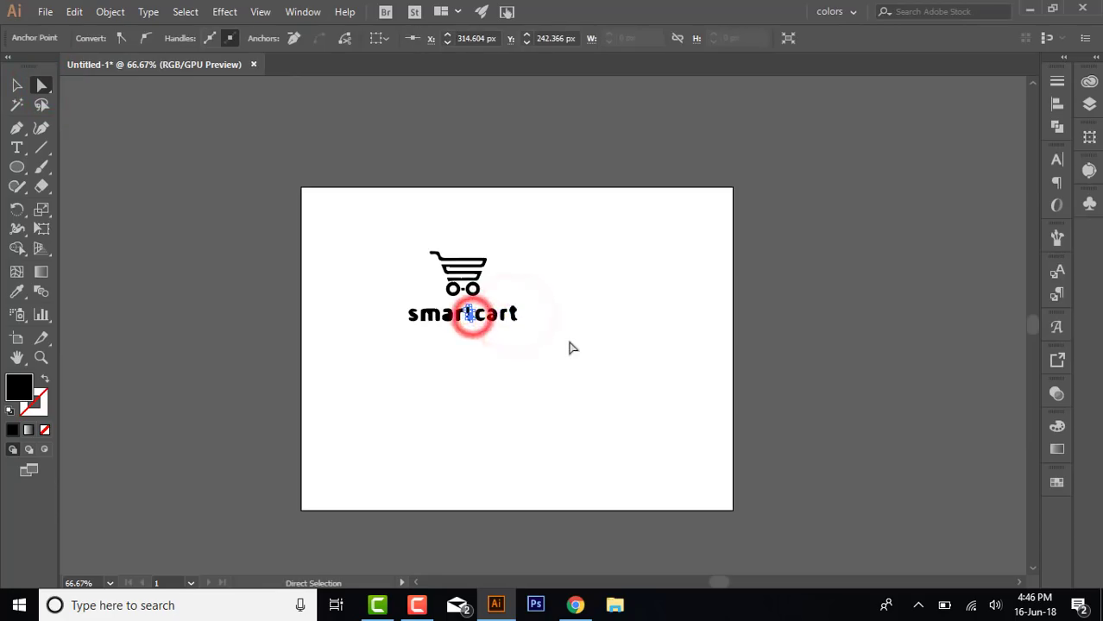
left_click_drag(571, 337, 406, 311)
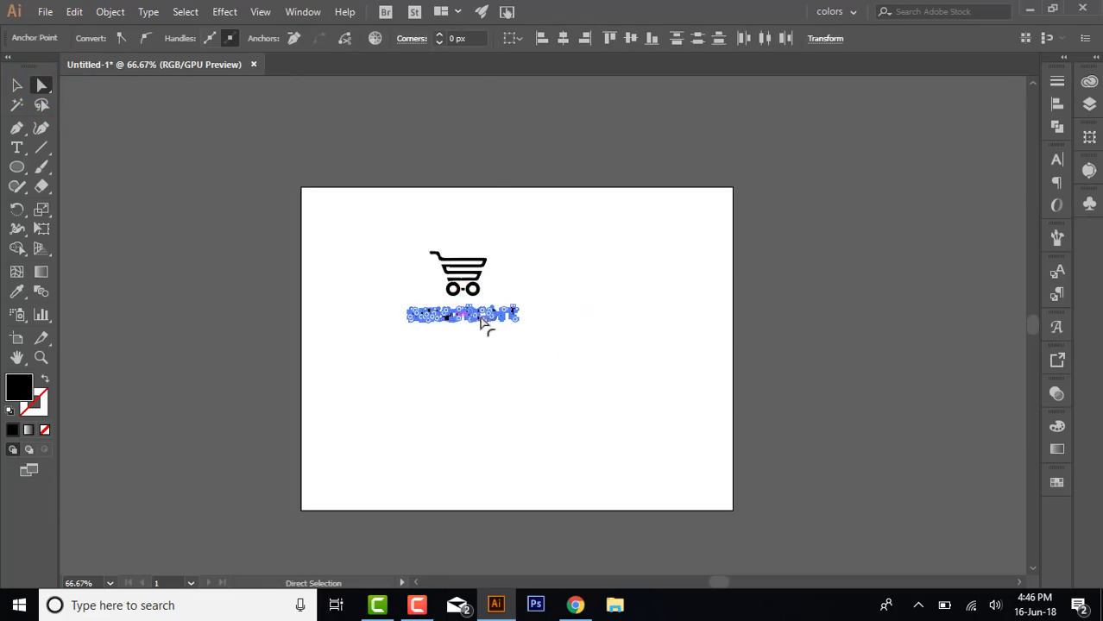
key("Delete")
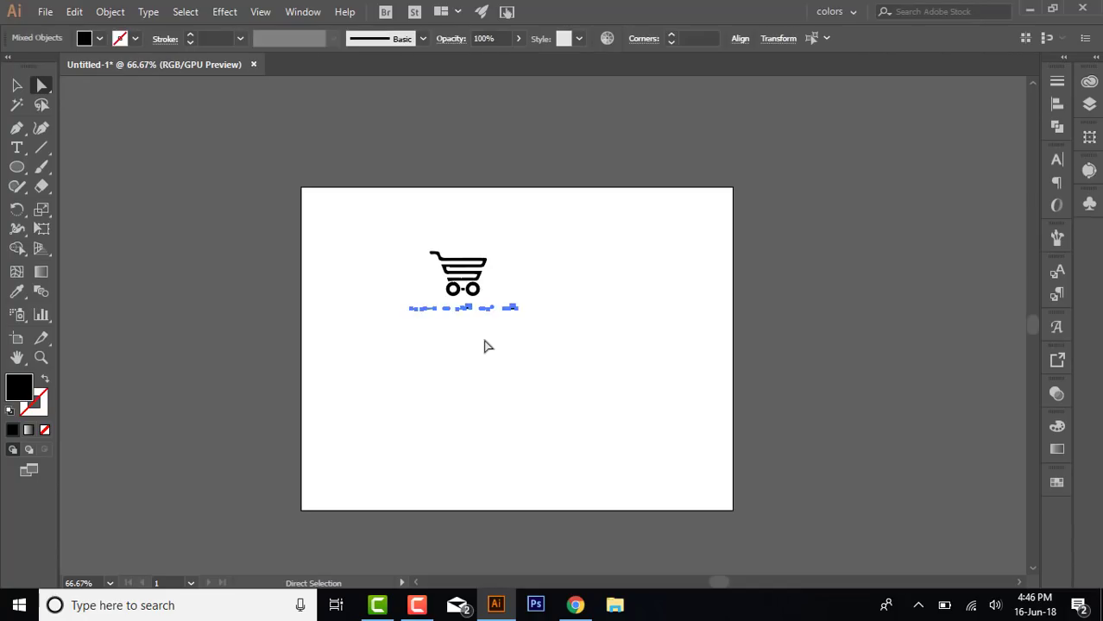
left_click_drag(551, 356, 393, 309)
key("Delete")
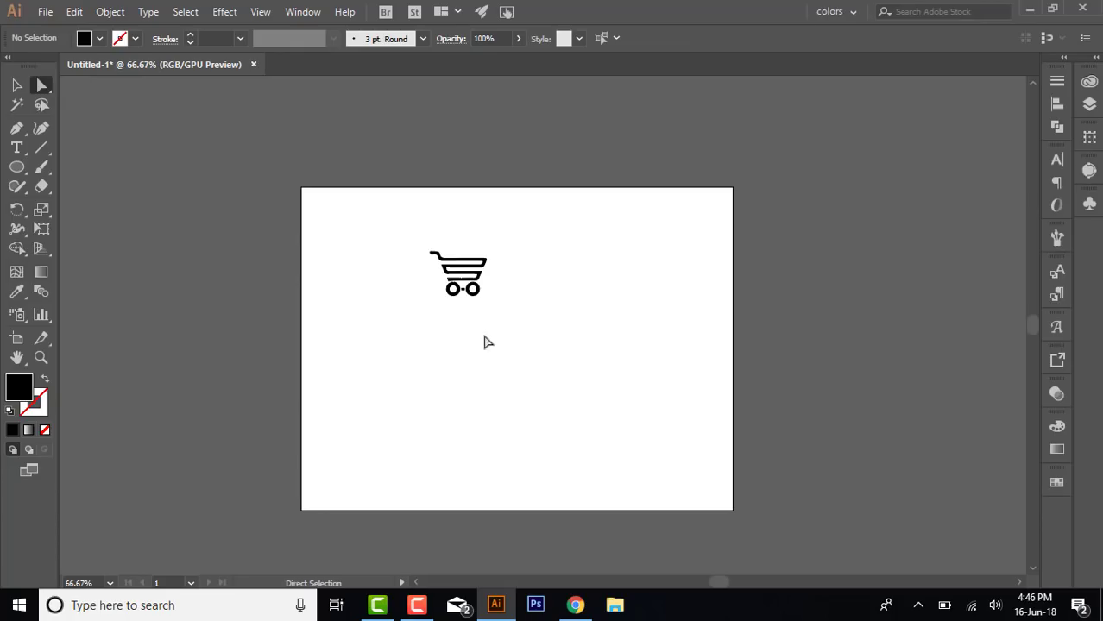
Scale the black cart icon up by a corner handle and centre it on the artboard.
left_click(18, 86)
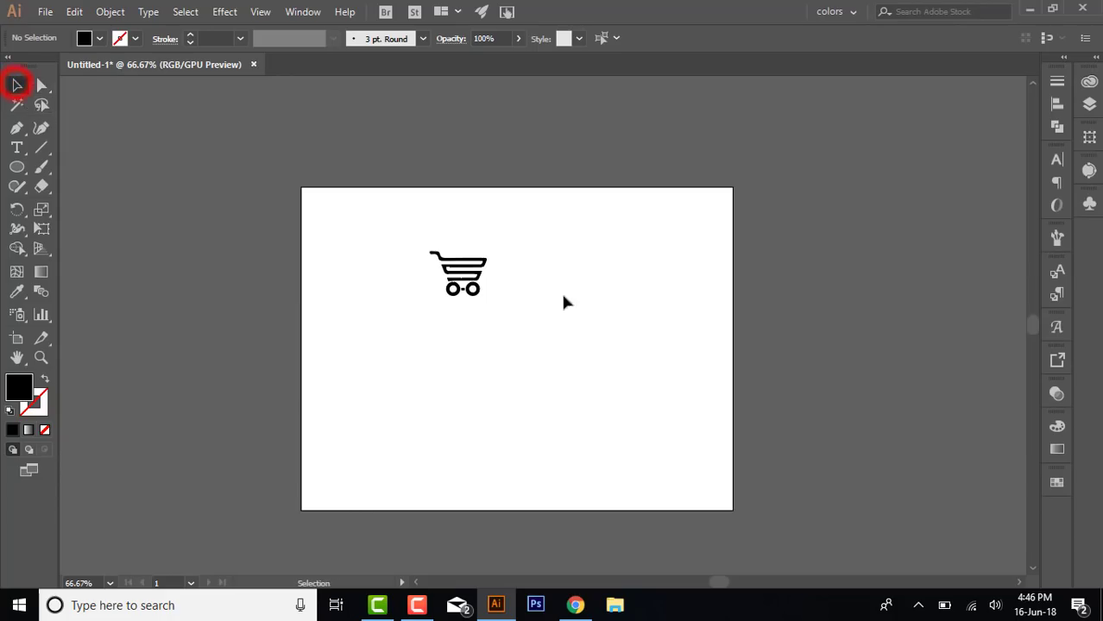
left_click(458, 271)
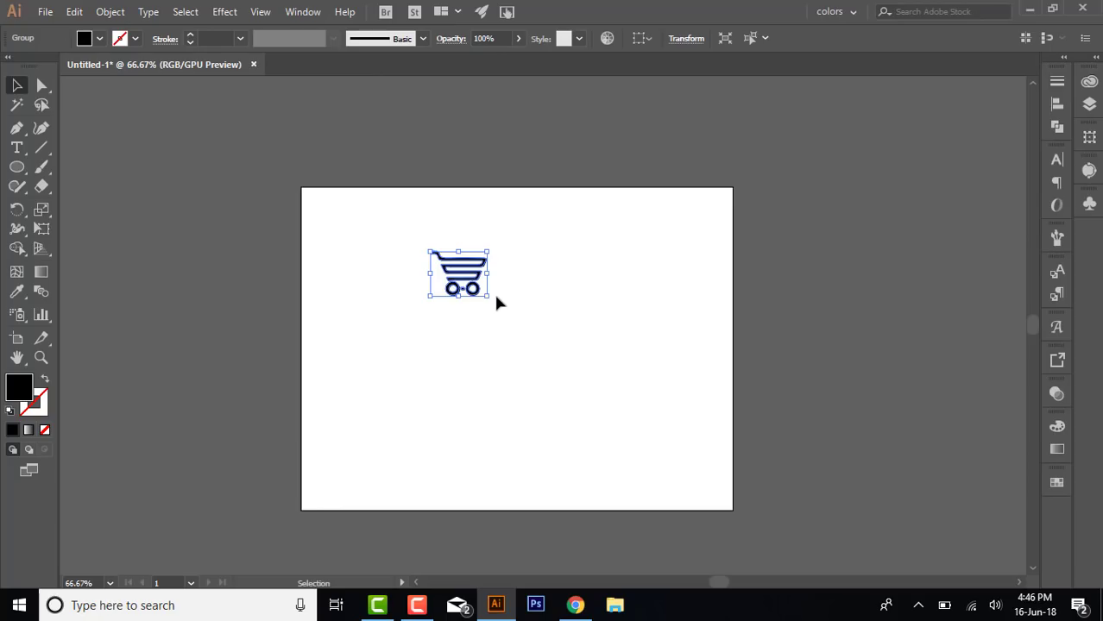
left_click_drag(489, 296, 609, 361)
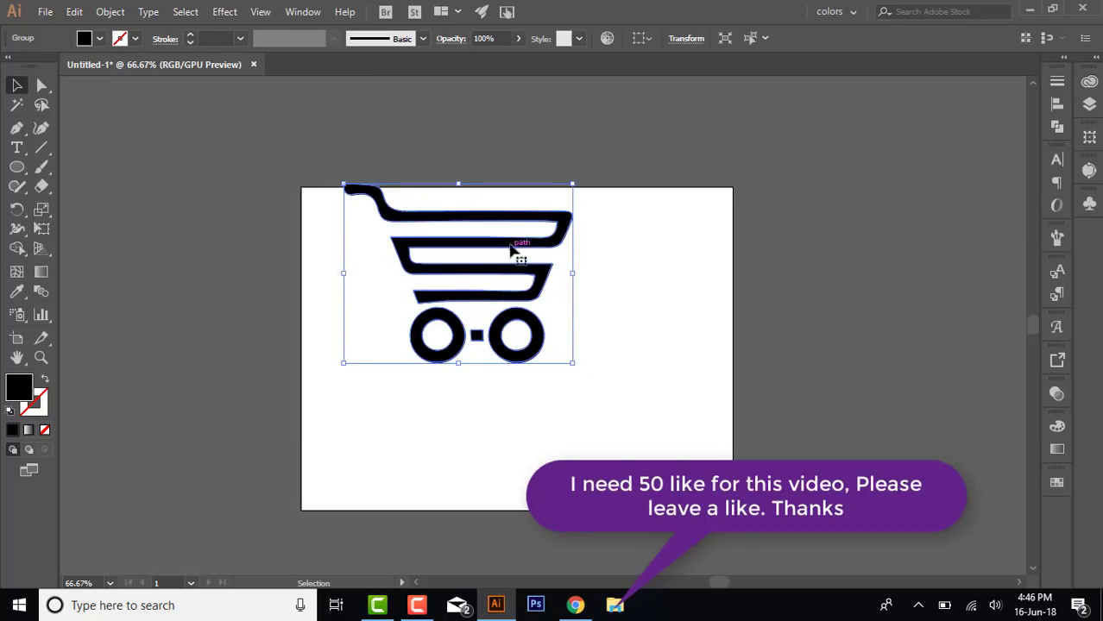
left_click_drag(513, 258, 552, 325)
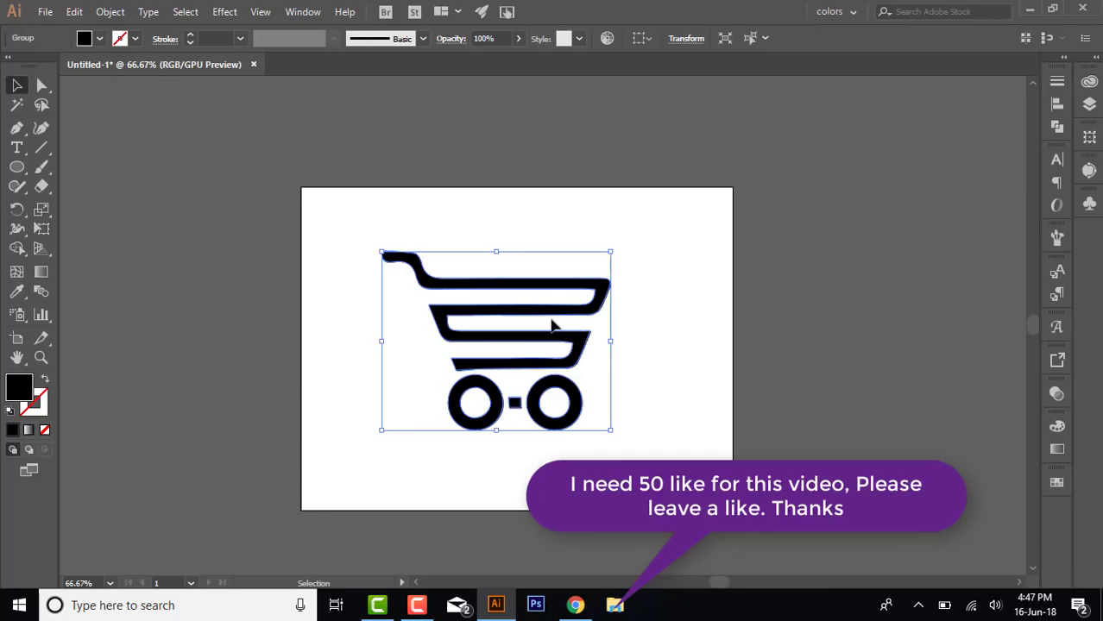
left_click_drag(552, 325, 557, 308)
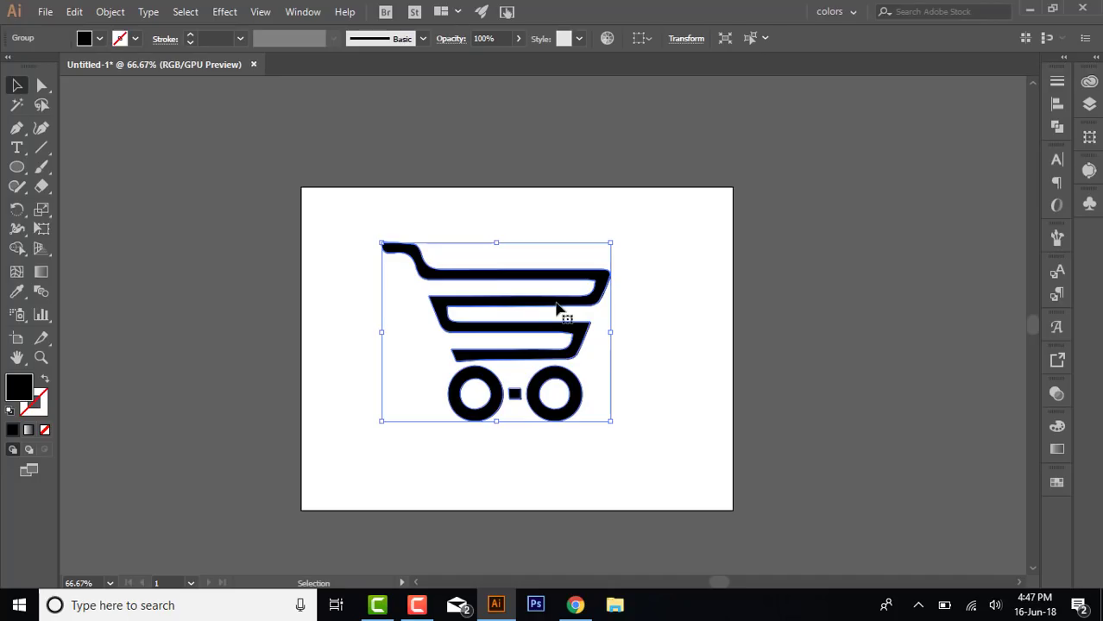
left_click(657, 346)
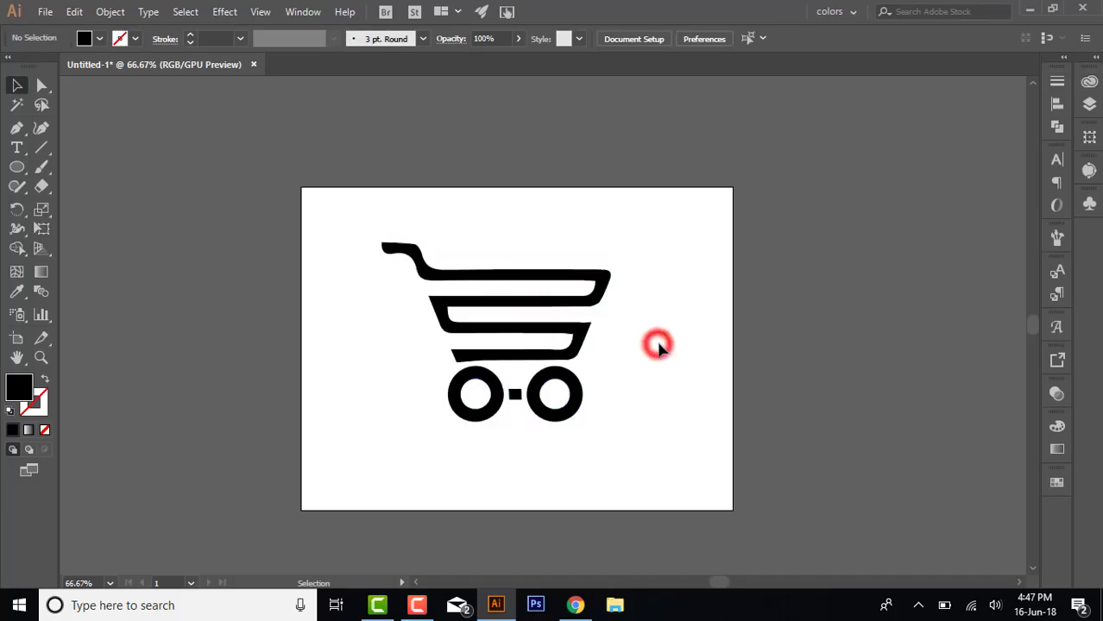